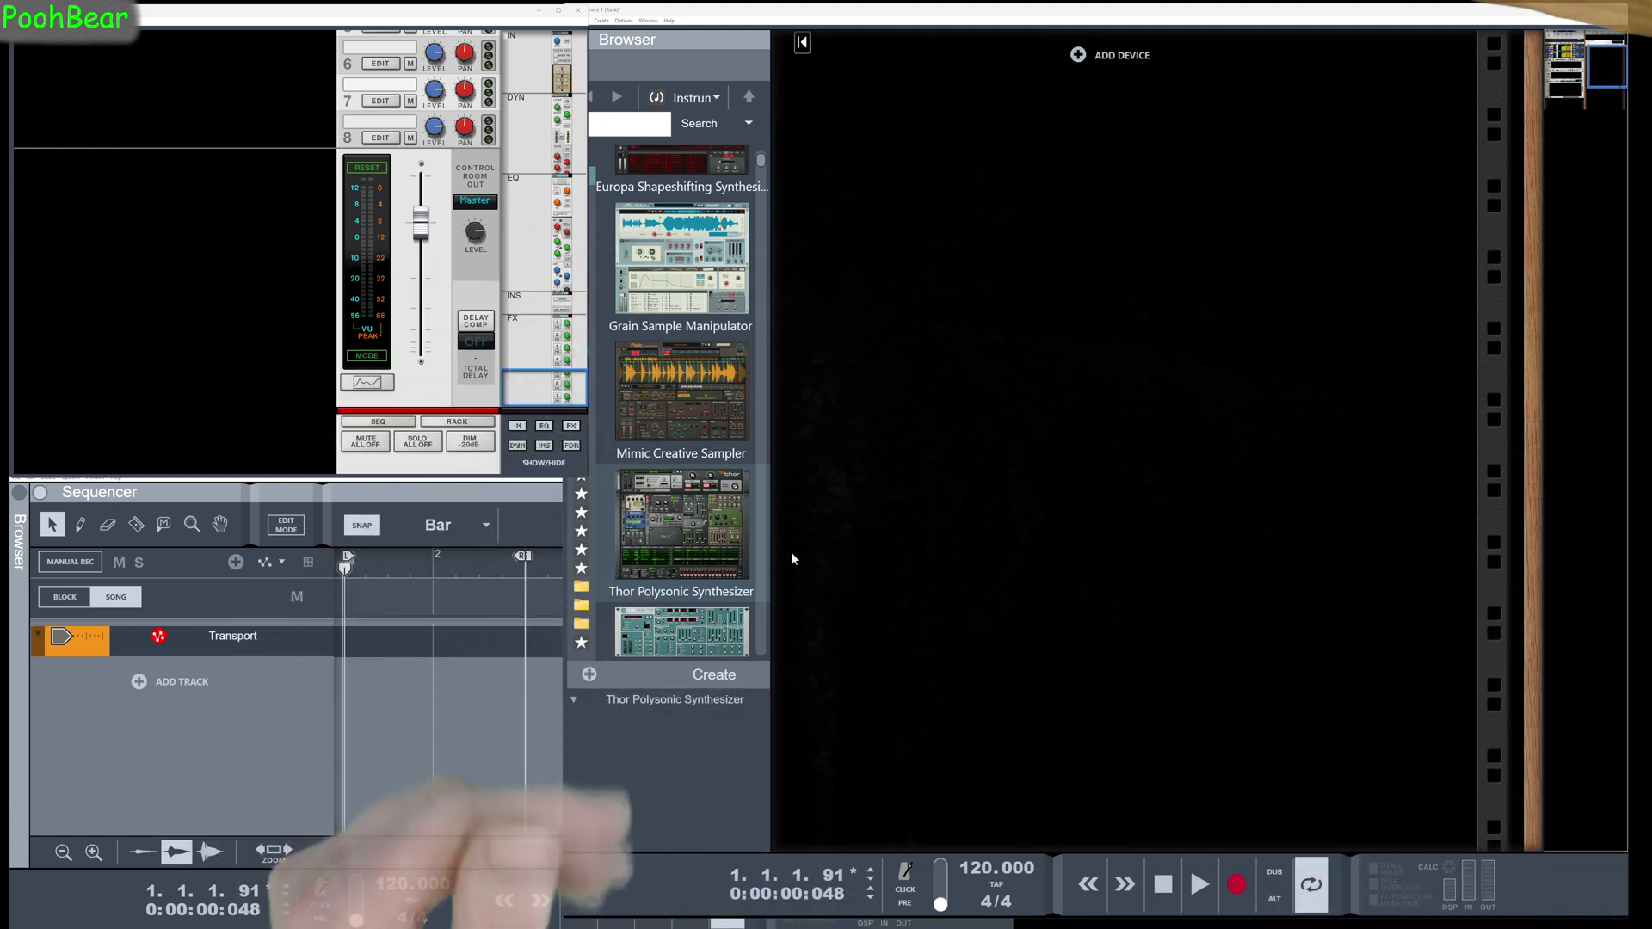
- Add a Thor synthesizer to the rack and bounce its two-bar clip in place to audio
{"action": "left_click_drag", "start_coordinate": [681, 525], "coordinate": [1014, 528]}
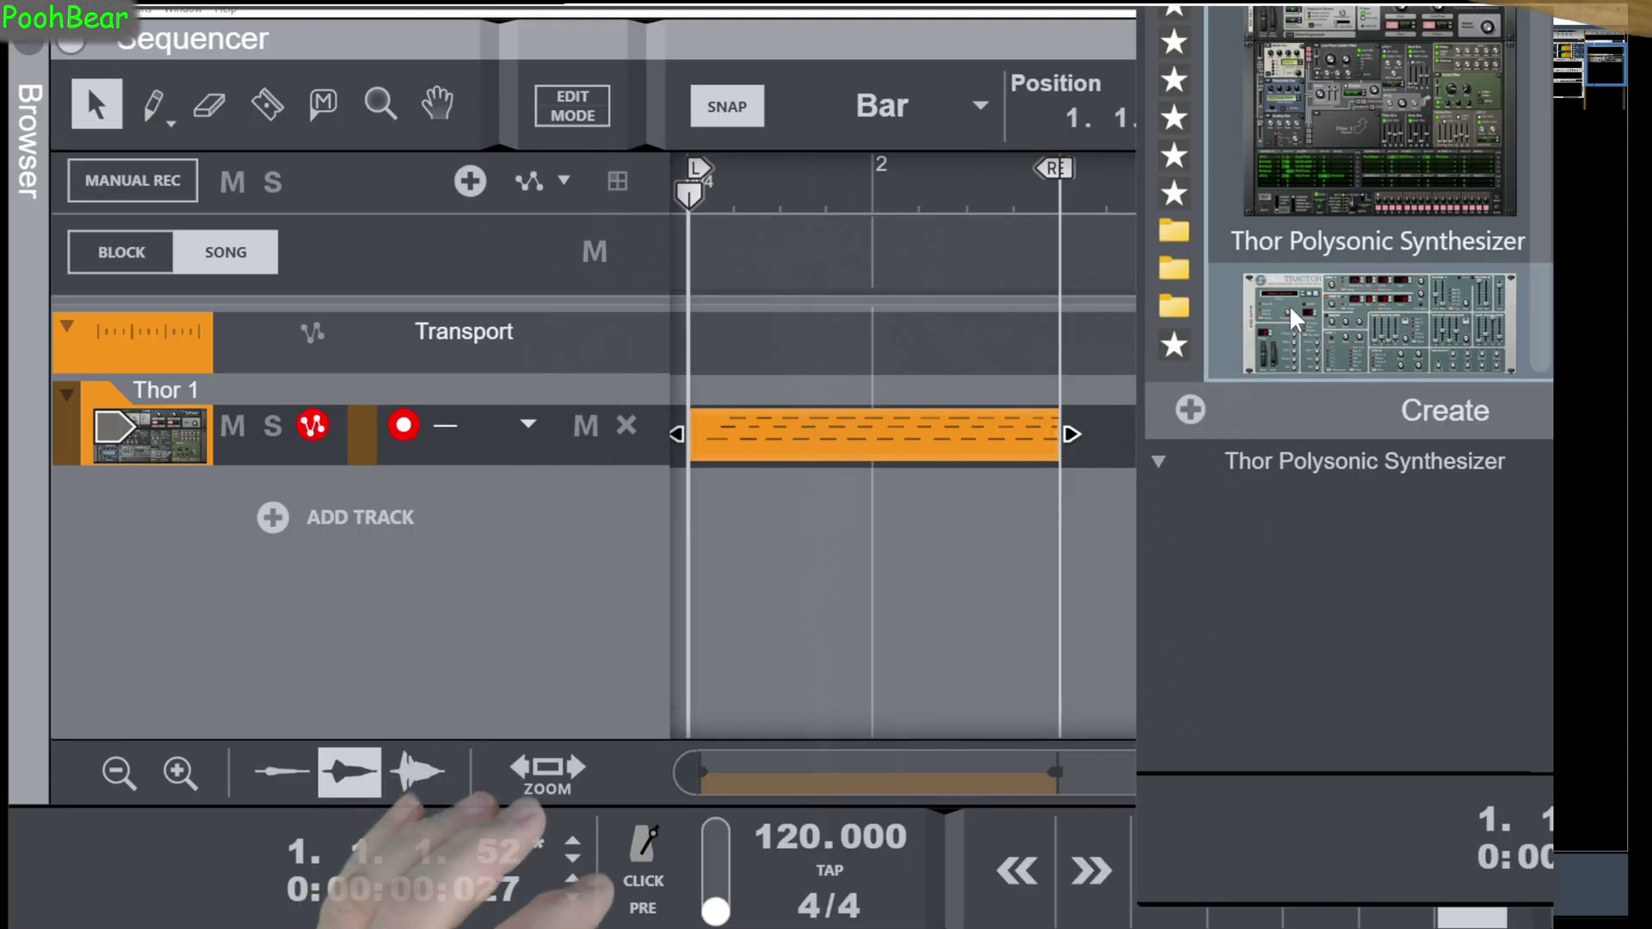
{"action": "right_click", "coordinate": [902, 430]}
{"action": "left_click", "coordinate": [996, 666]}
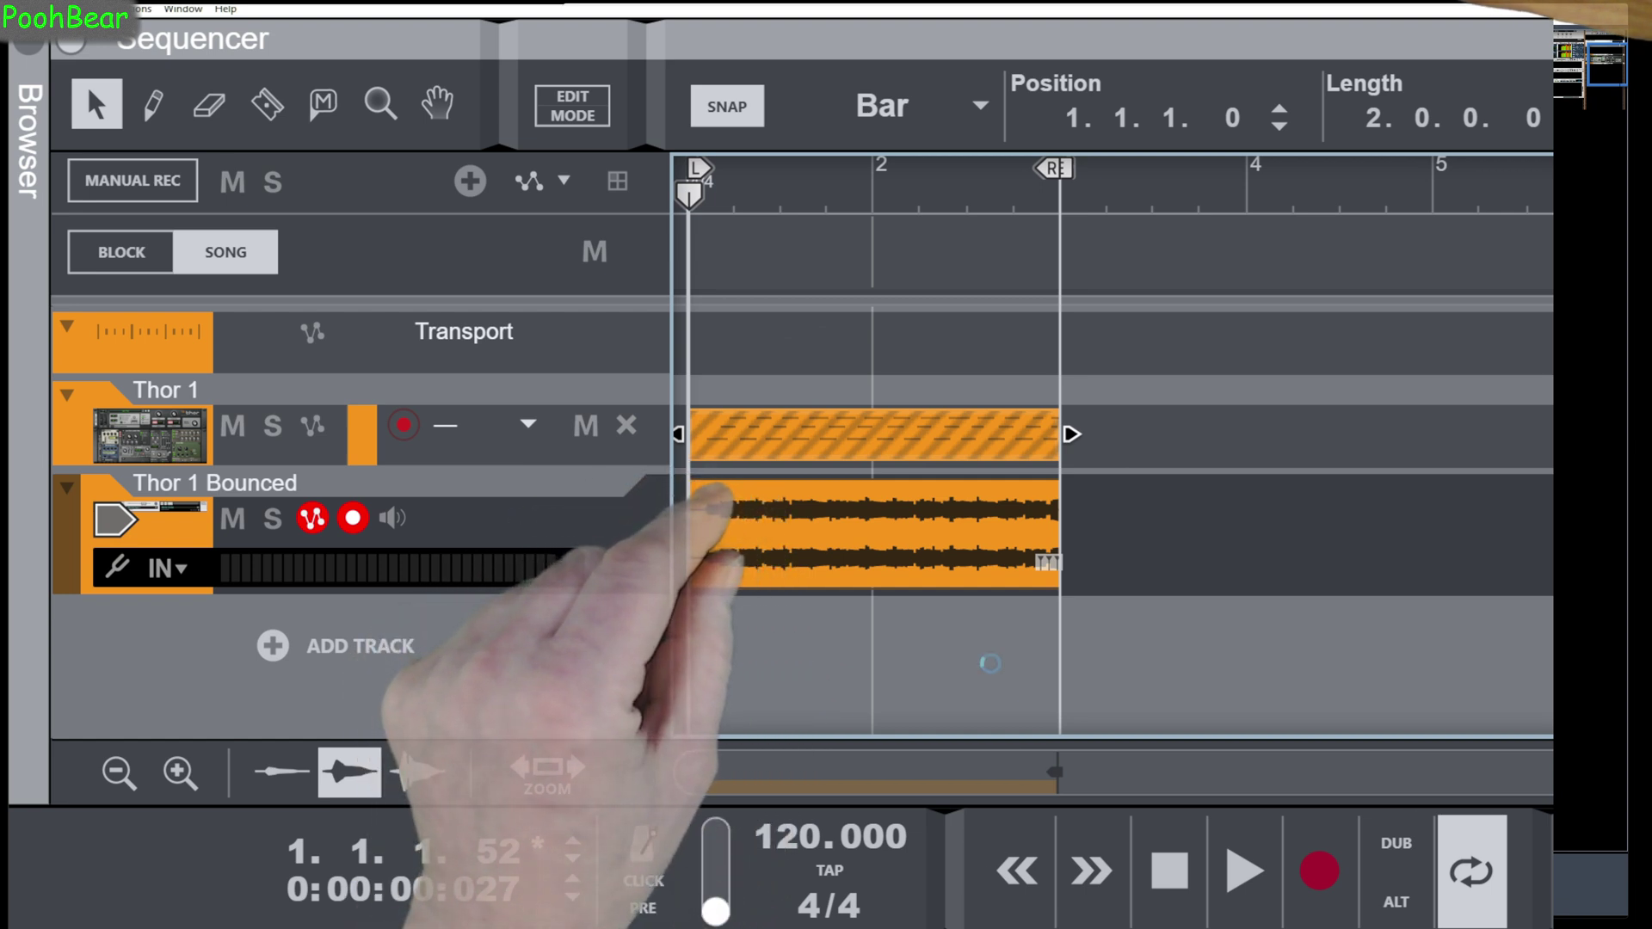
- Undo the bounce, expand Thor's full programmer, then bounce the Thor 1 clip in place again
{"action": "key", "text": "ctrl+z"}
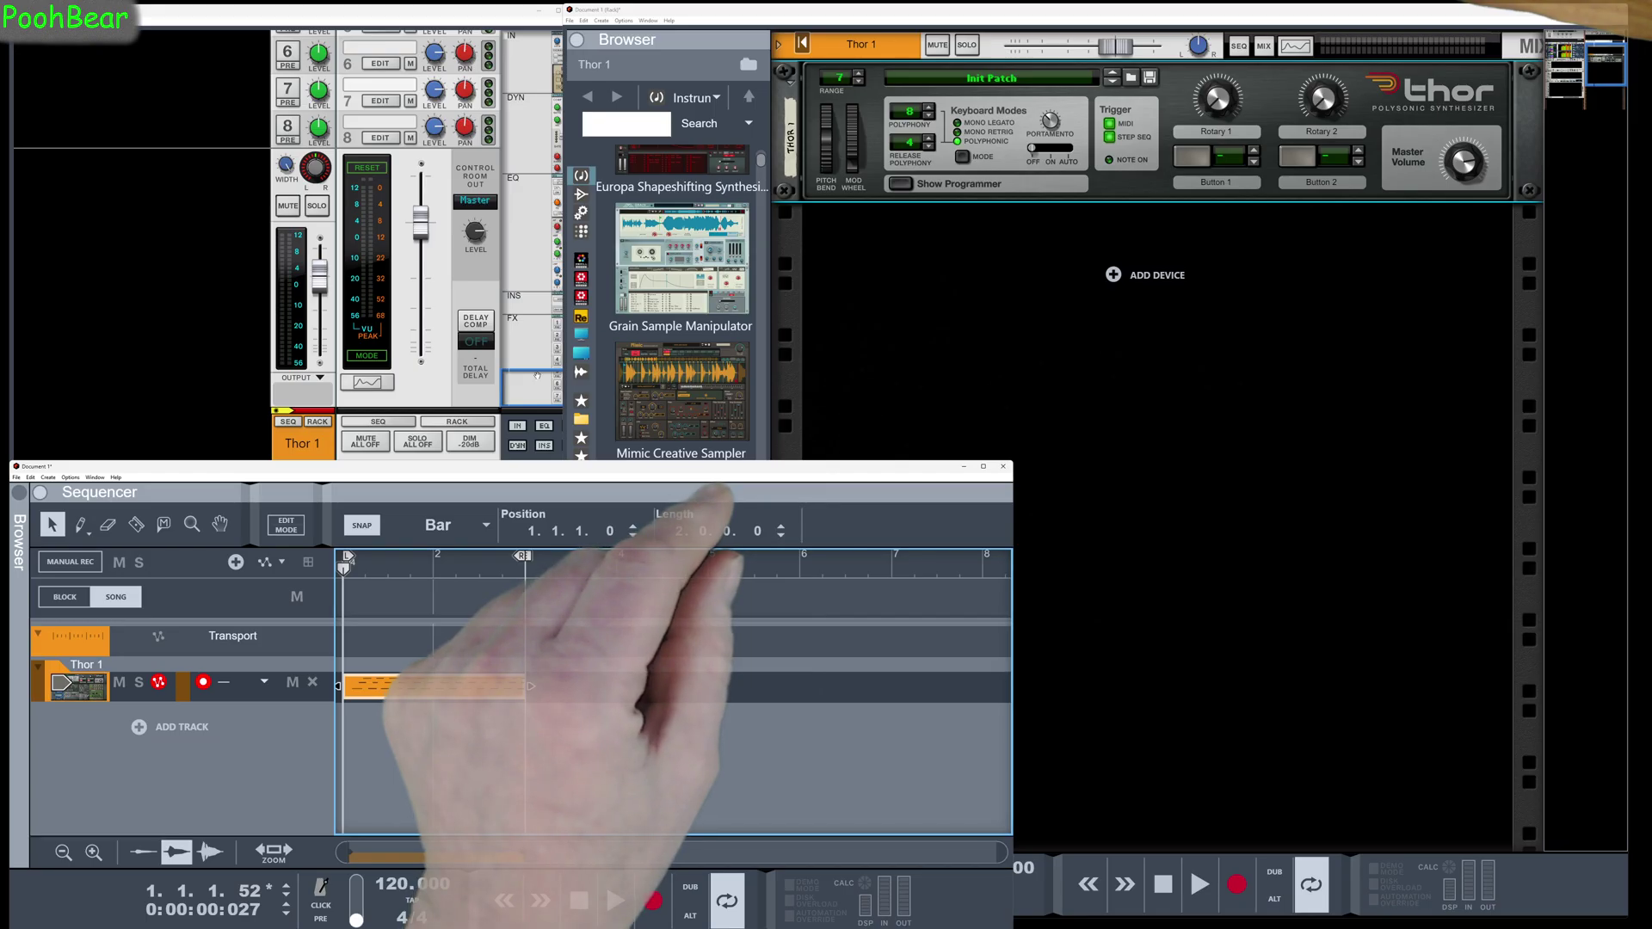
{"action": "left_click", "coordinate": [899, 184]}
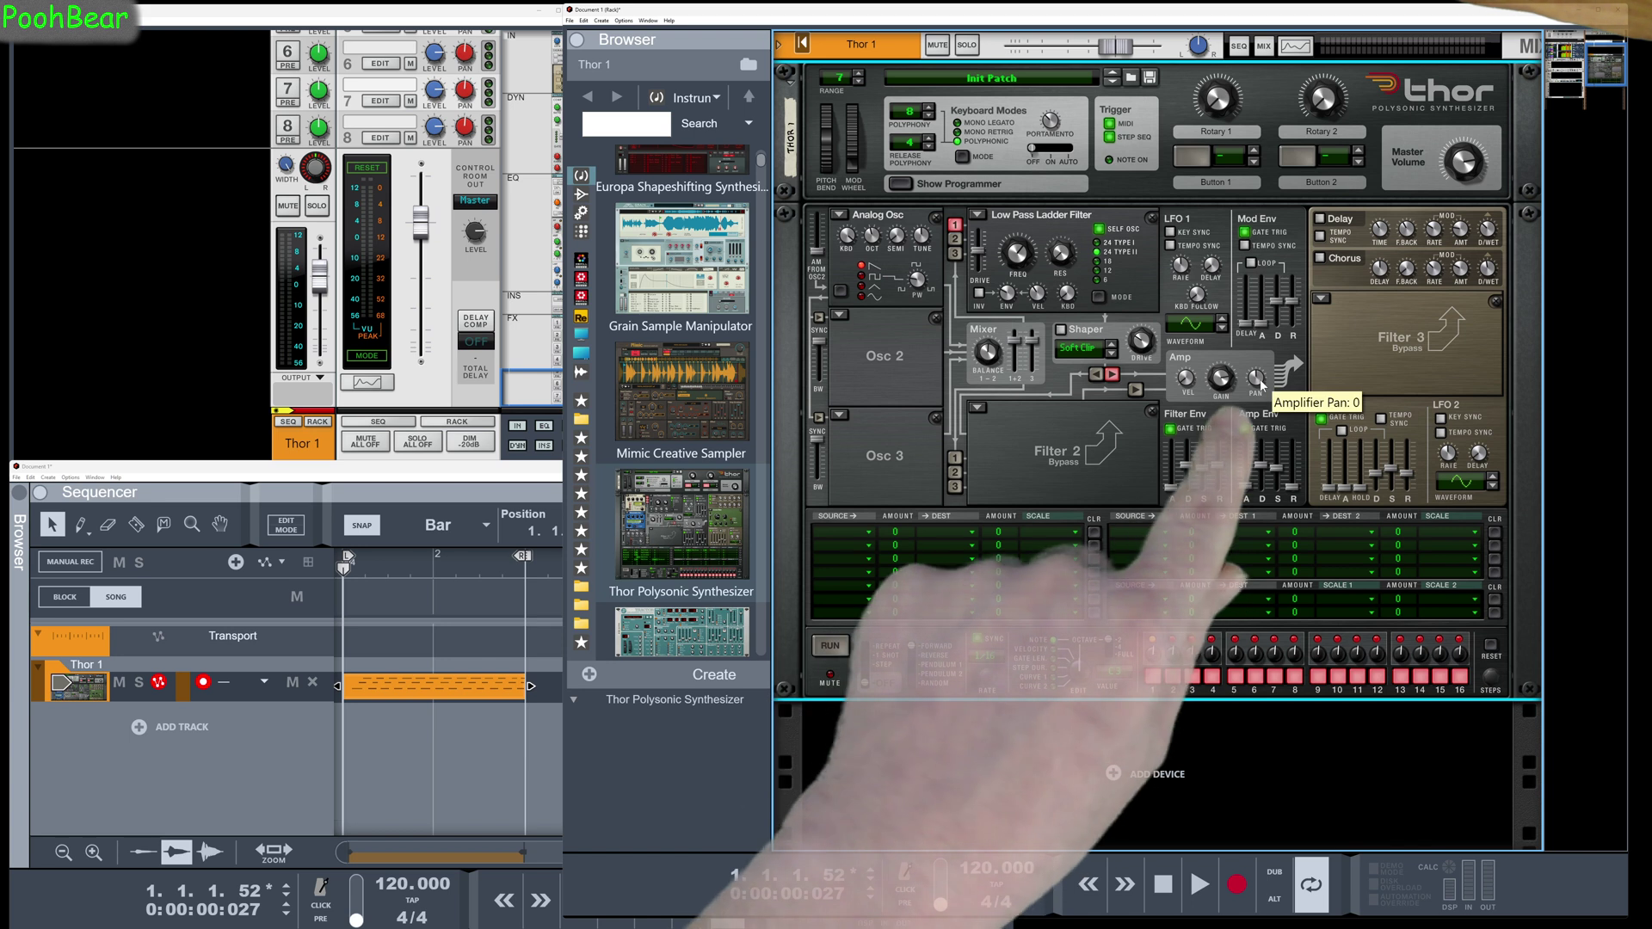
{"action": "left_click", "coordinate": [451, 680]}
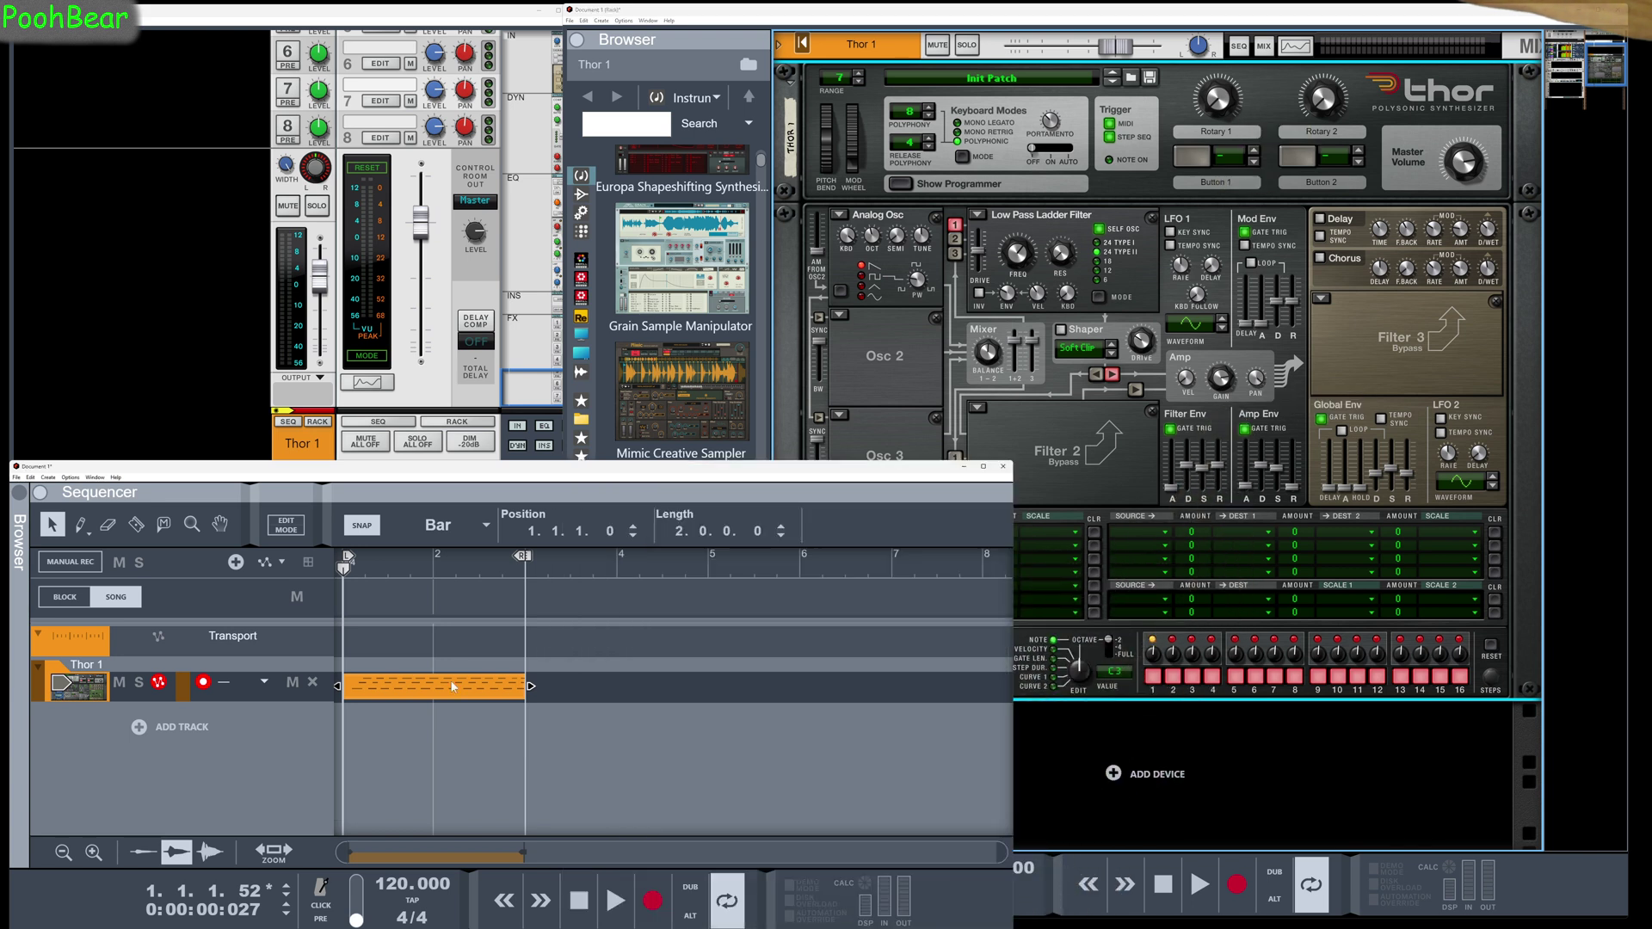
{"action": "right_click", "coordinate": [451, 680]}
{"action": "left_click", "coordinate": [496, 802]}
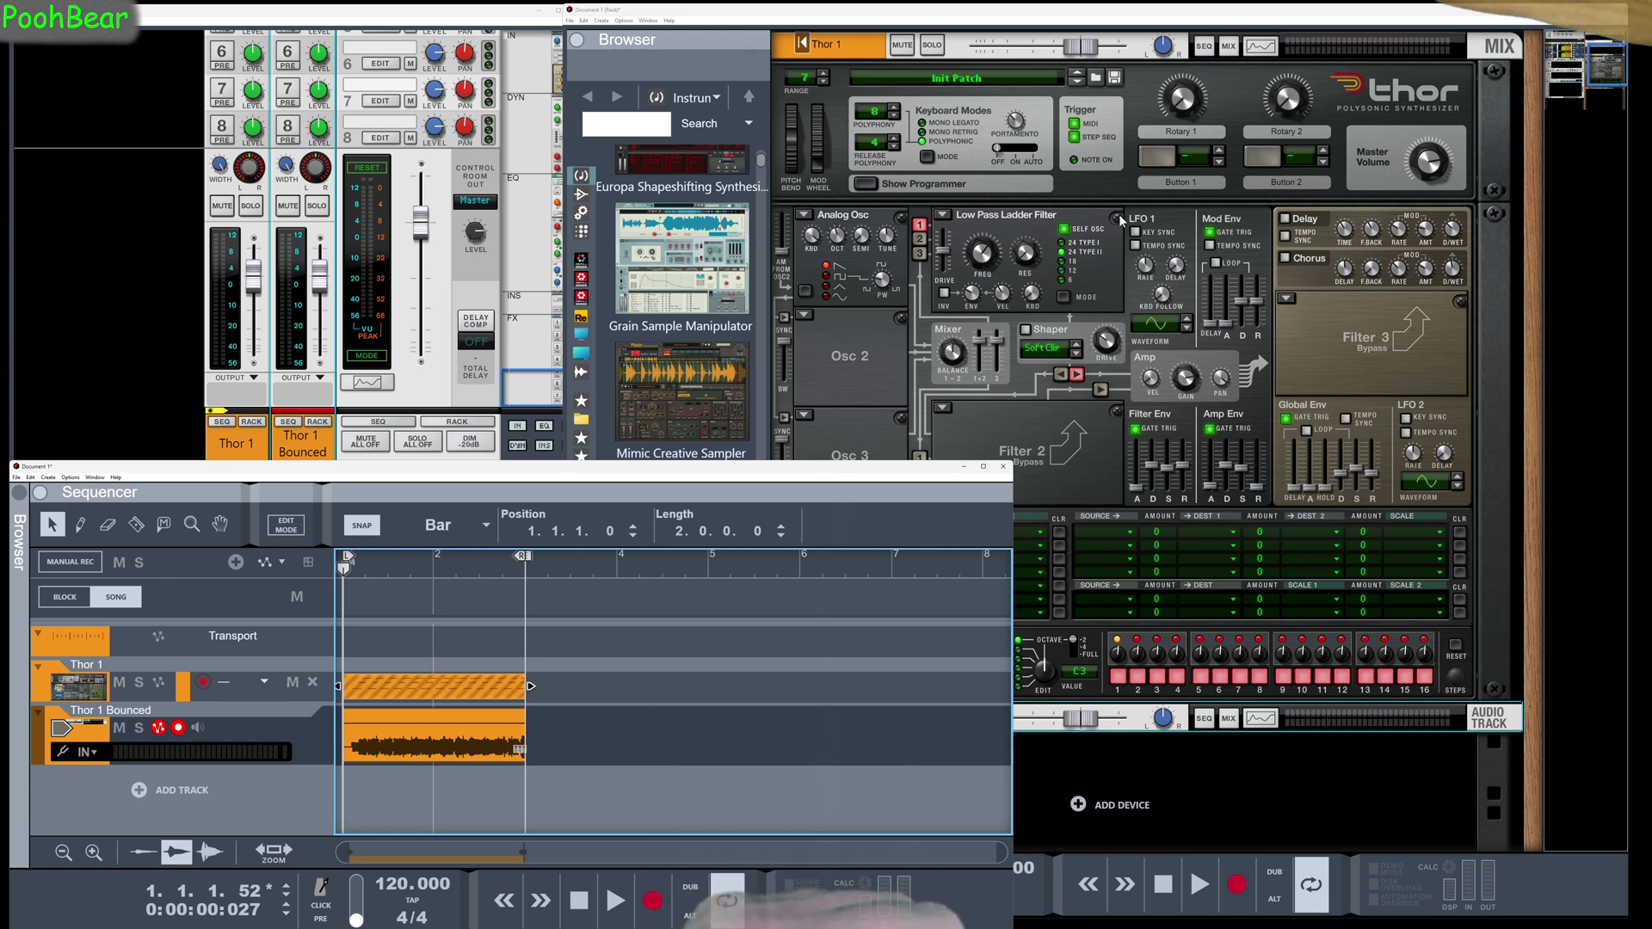
- Unplug Thor's right audio output cable on the back of the rack
{"action": "left_click", "coordinate": [1099, 199]}
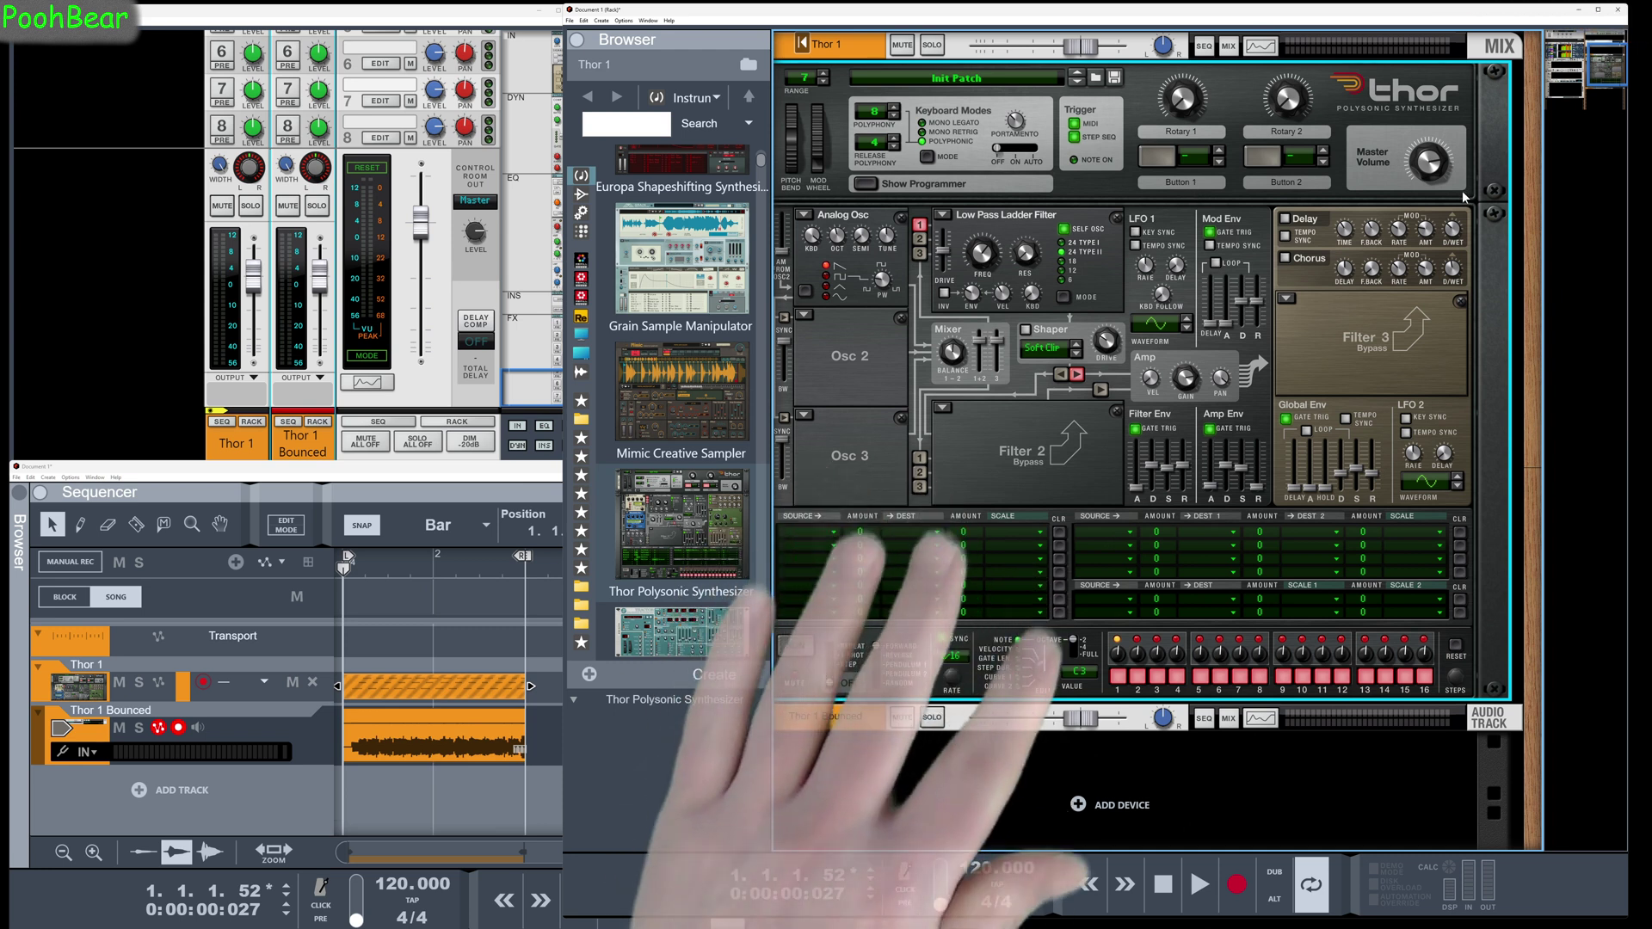
{"action": "key", "text": "Tab"}
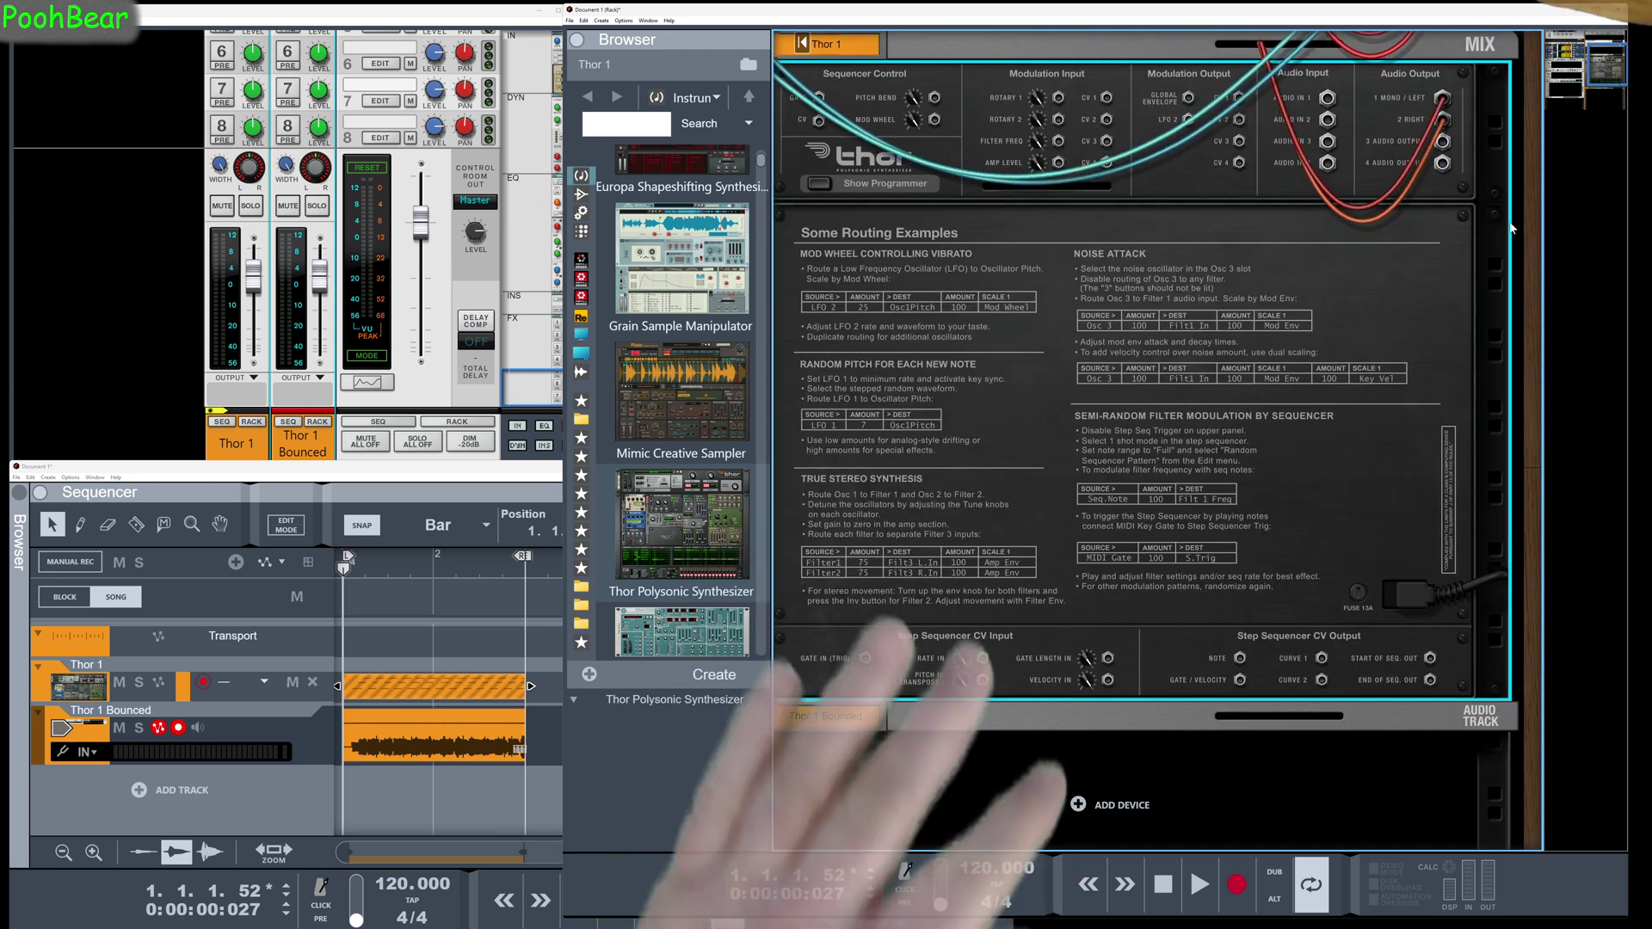
{"action": "left_click_drag", "start_coordinate": [1450, 235], "coordinate": [1449, 235]}
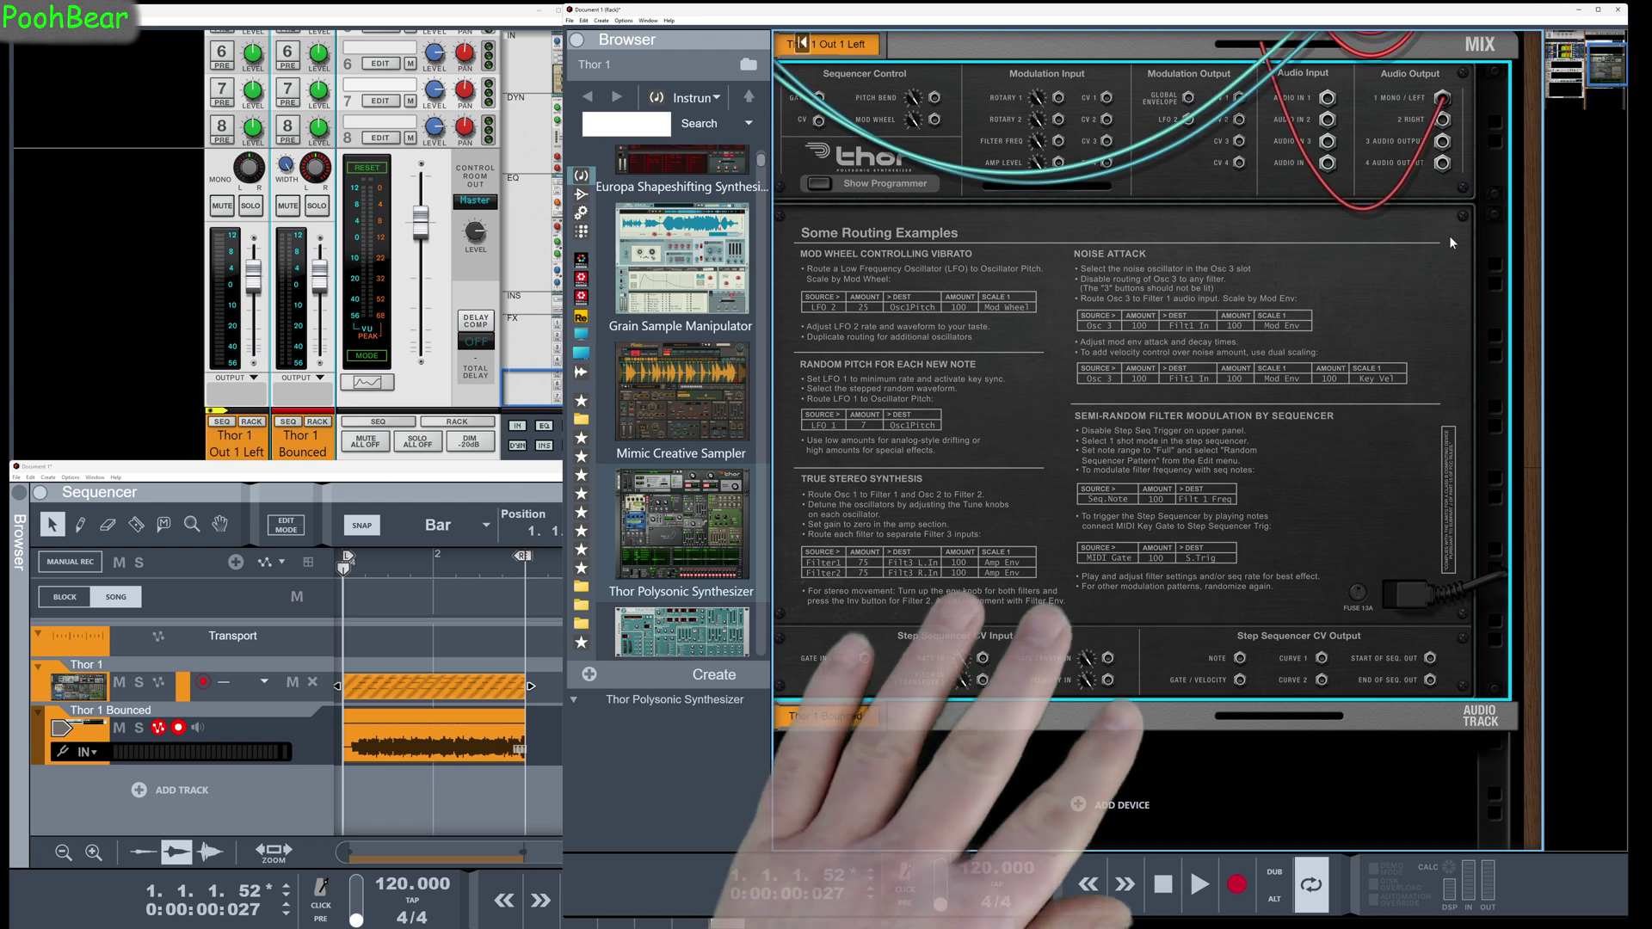
- Delete the Thor 1 Bounced track and unmute the Thor 1 clip
{"action": "left_click", "coordinate": [447, 736]}
{"action": "left_click", "coordinate": [1035, 727]}
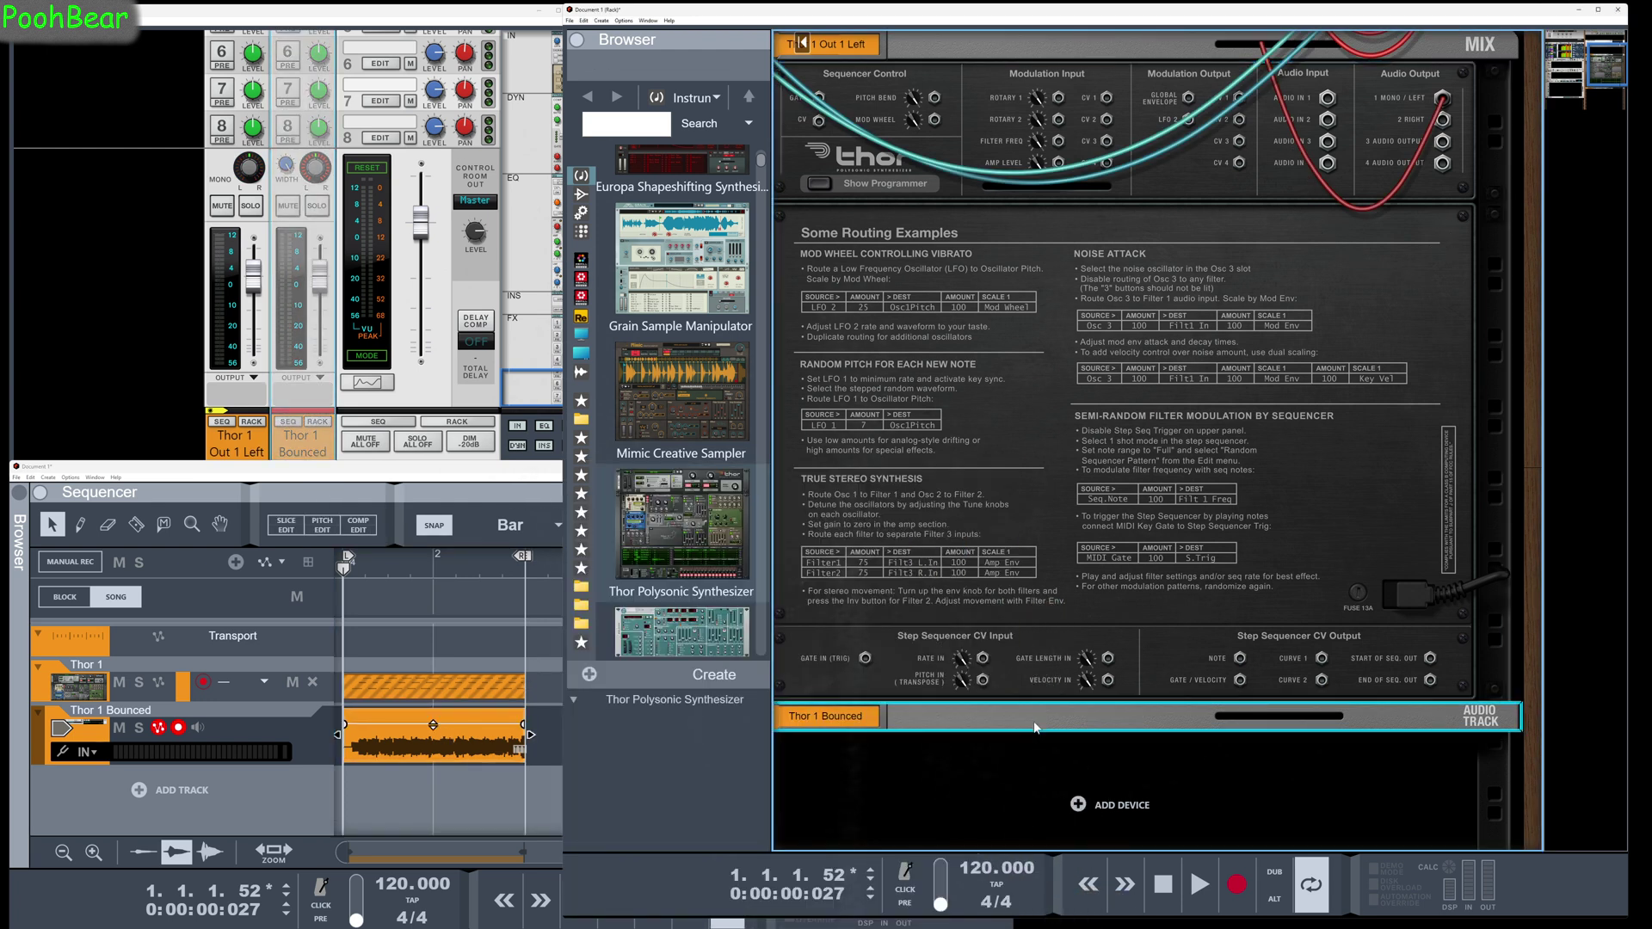
{"action": "key", "text": "Return"}
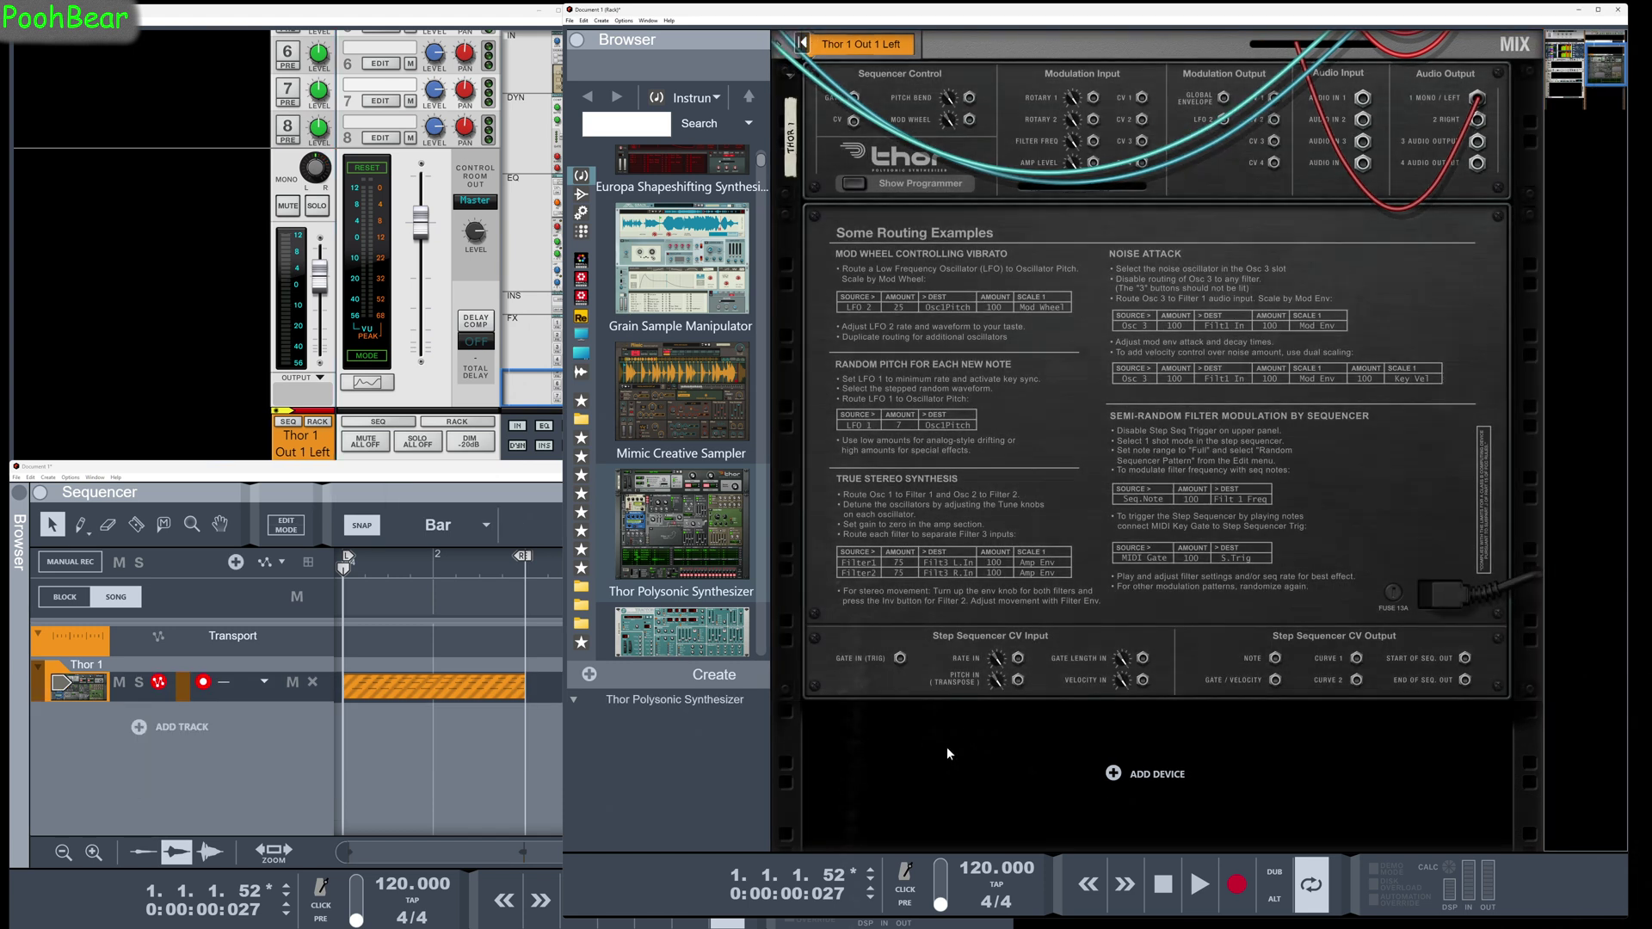
{"action": "right_click", "coordinate": [457, 697]}
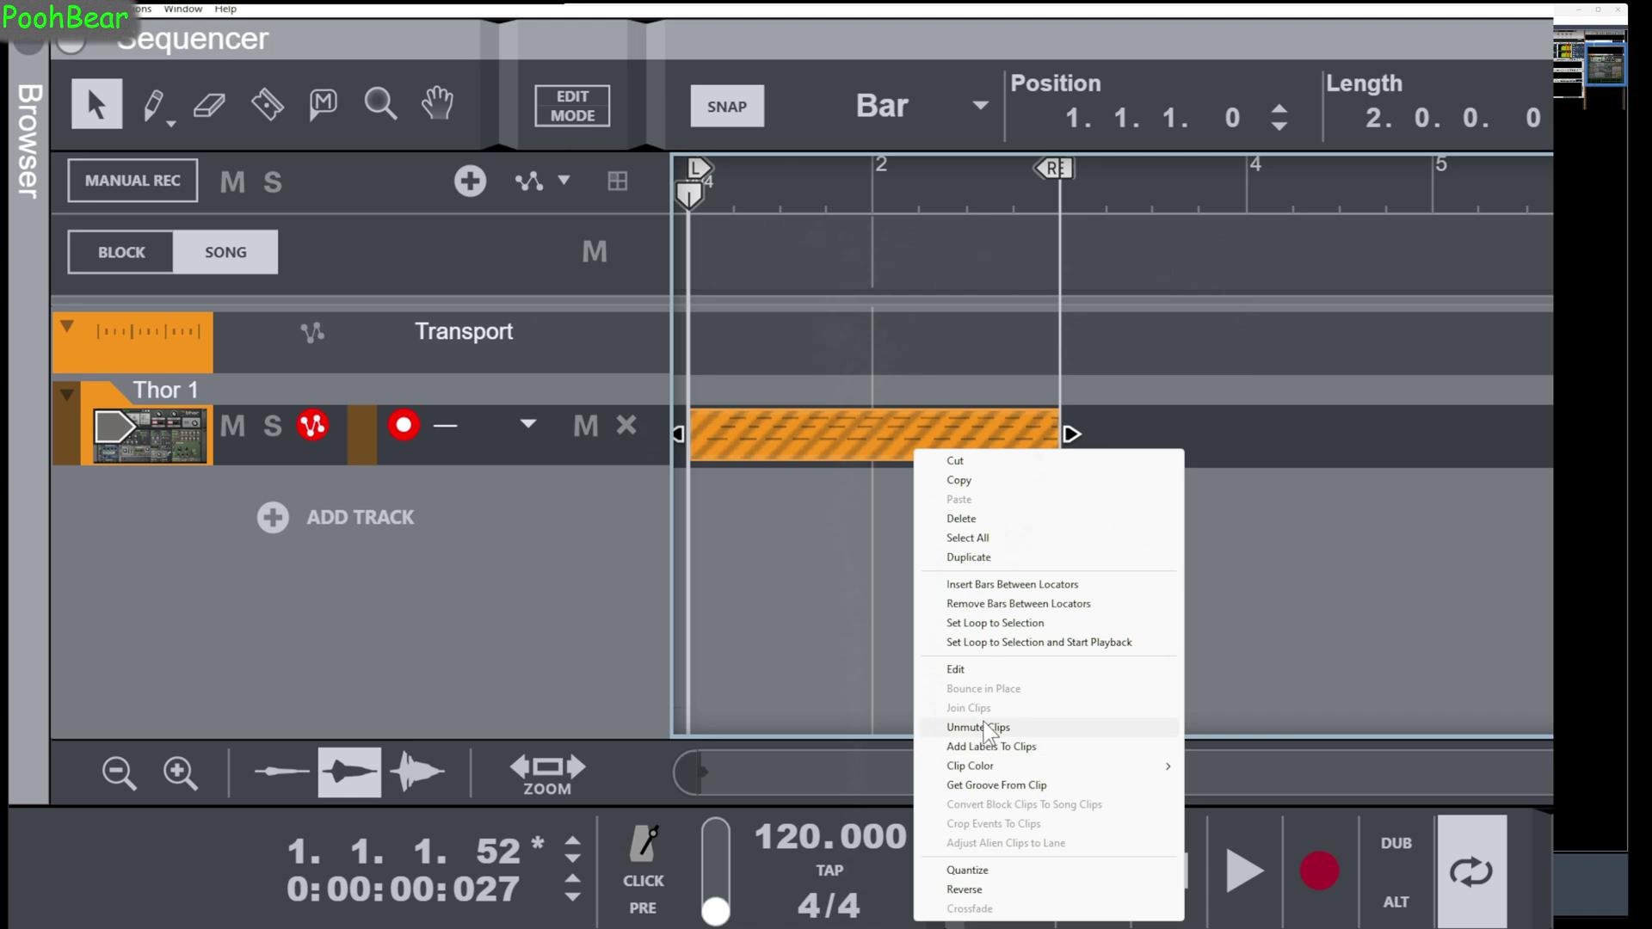
{"action": "left_click", "coordinate": [987, 728]}
{"action": "right_click", "coordinate": [828, 437]}
{"action": "left_click", "coordinate": [893, 663]}
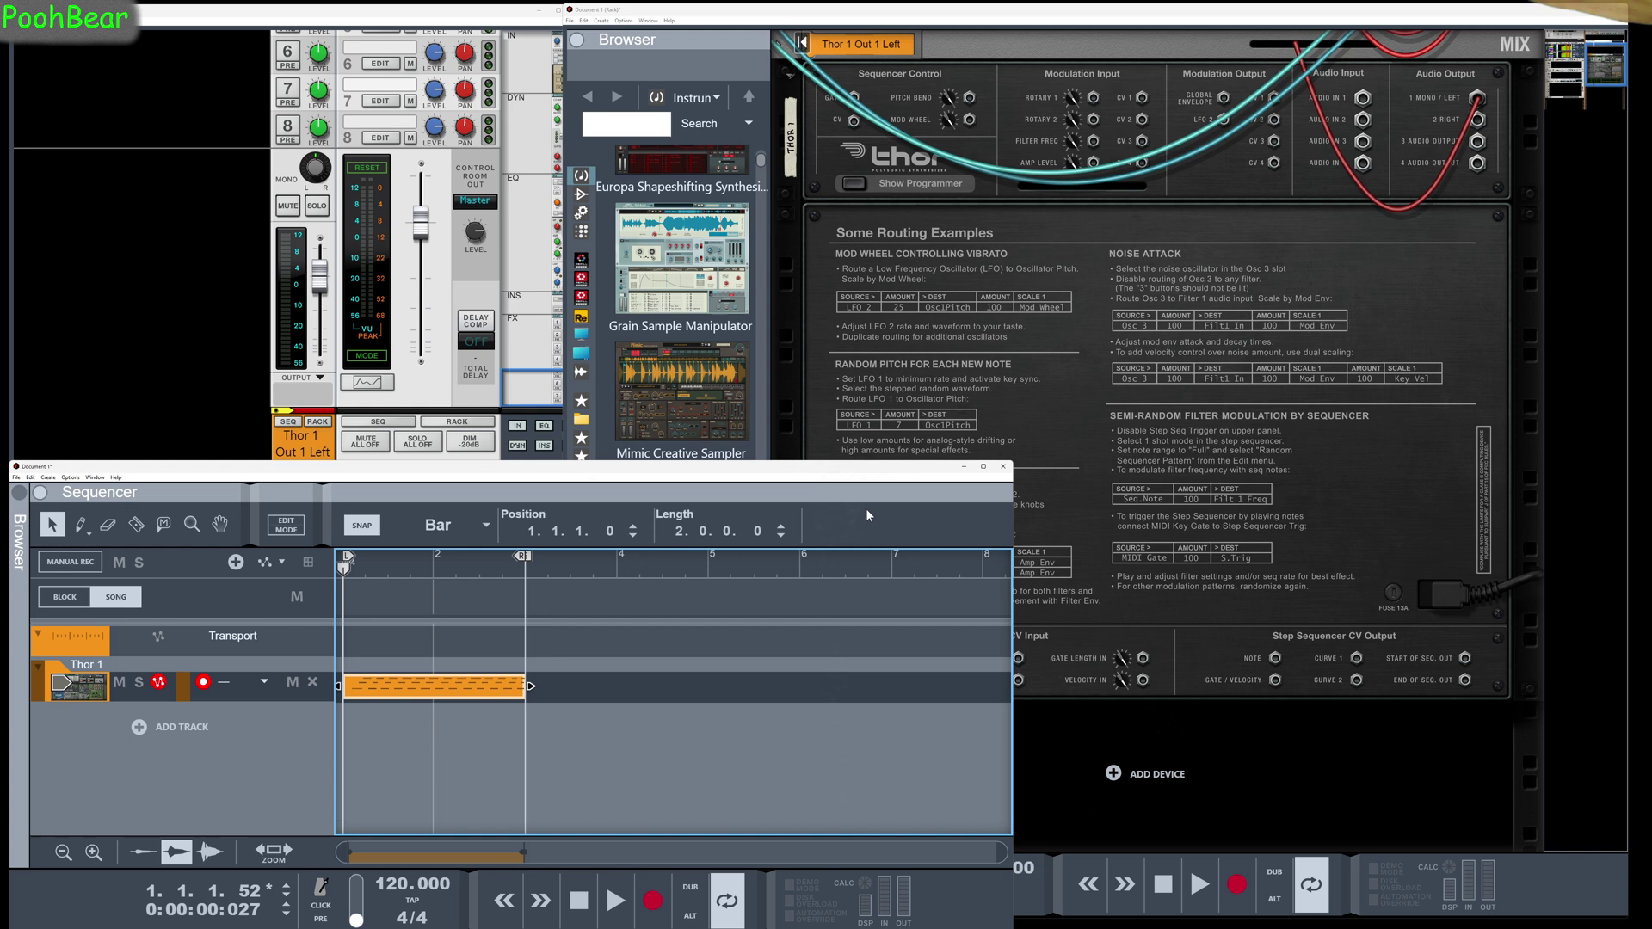
- Expand Thor's mixer channel strip on the front of the rack
{"action": "key", "text": "Tab"}
{"action": "scroll", "coordinate": [1019, 449], "scroll_direction": "up", "scroll_amount": 5}
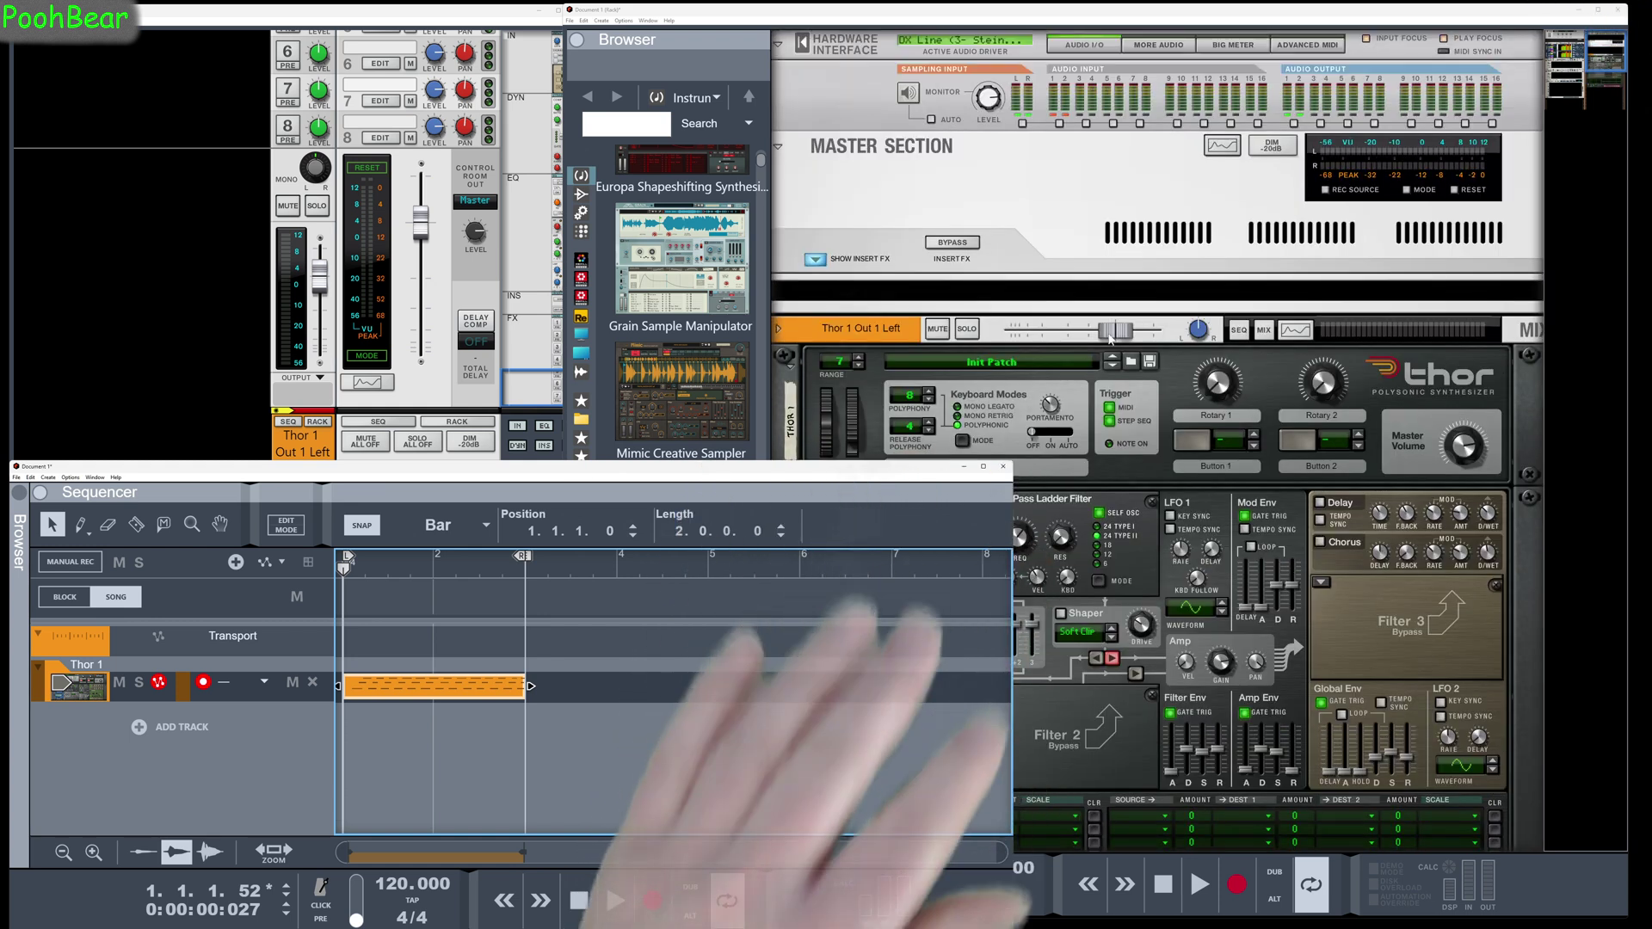
{"action": "left_click", "coordinate": [783, 332]}
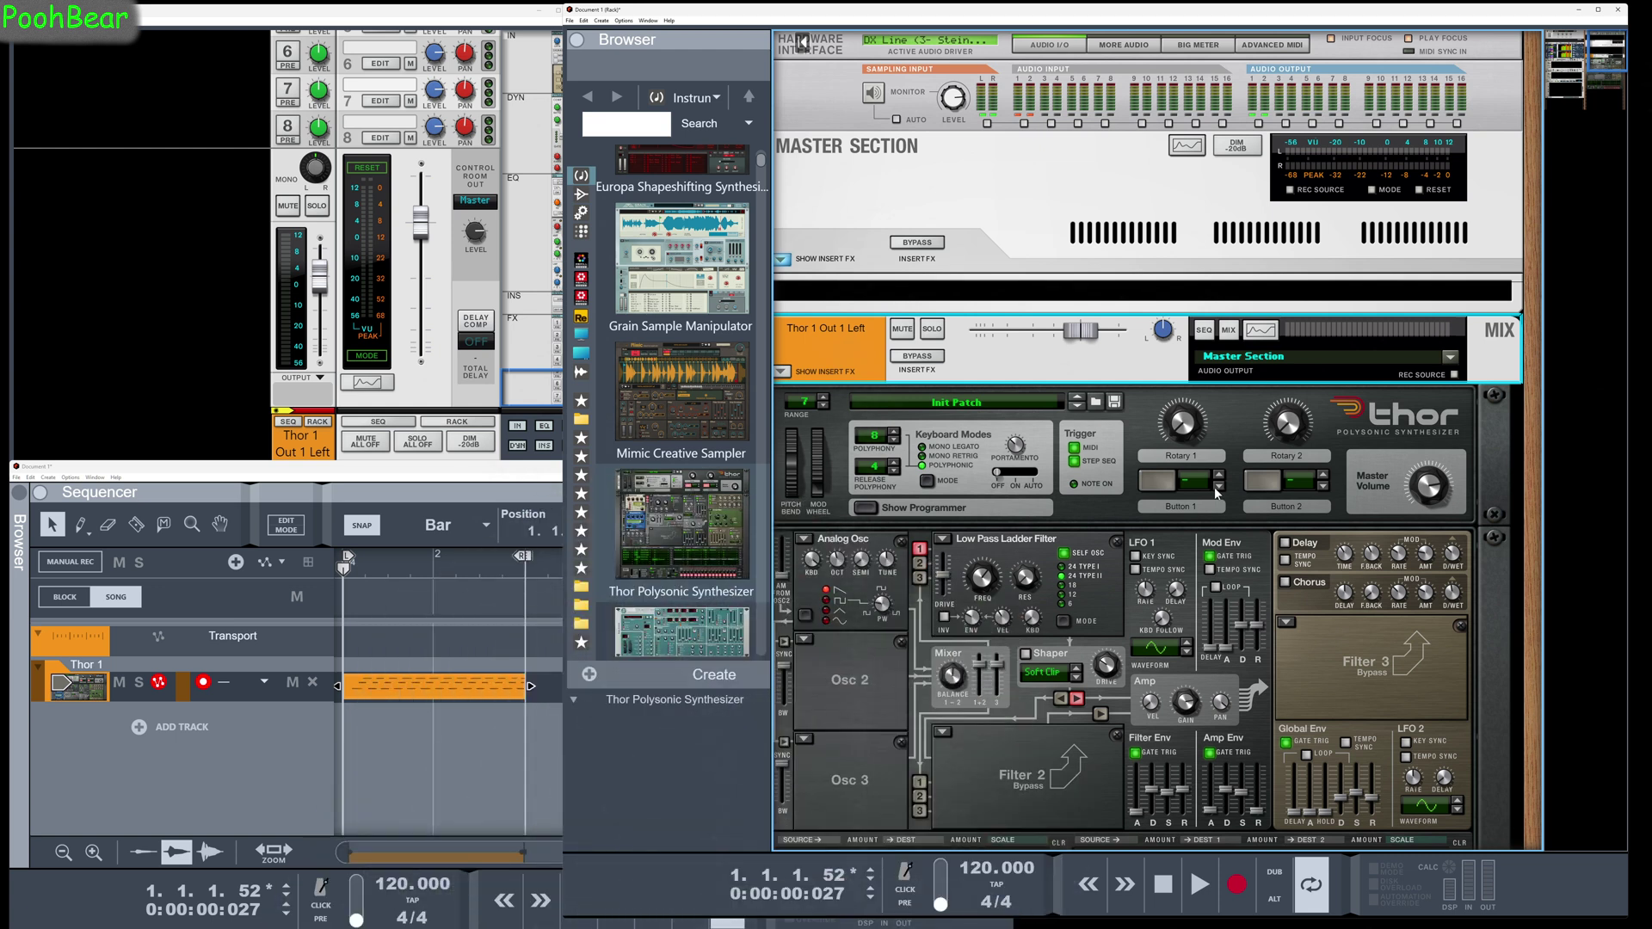
- Cable Thor's right output to the channel's Input R and narrow its stereo width
{"action": "key", "text": "Tab"}
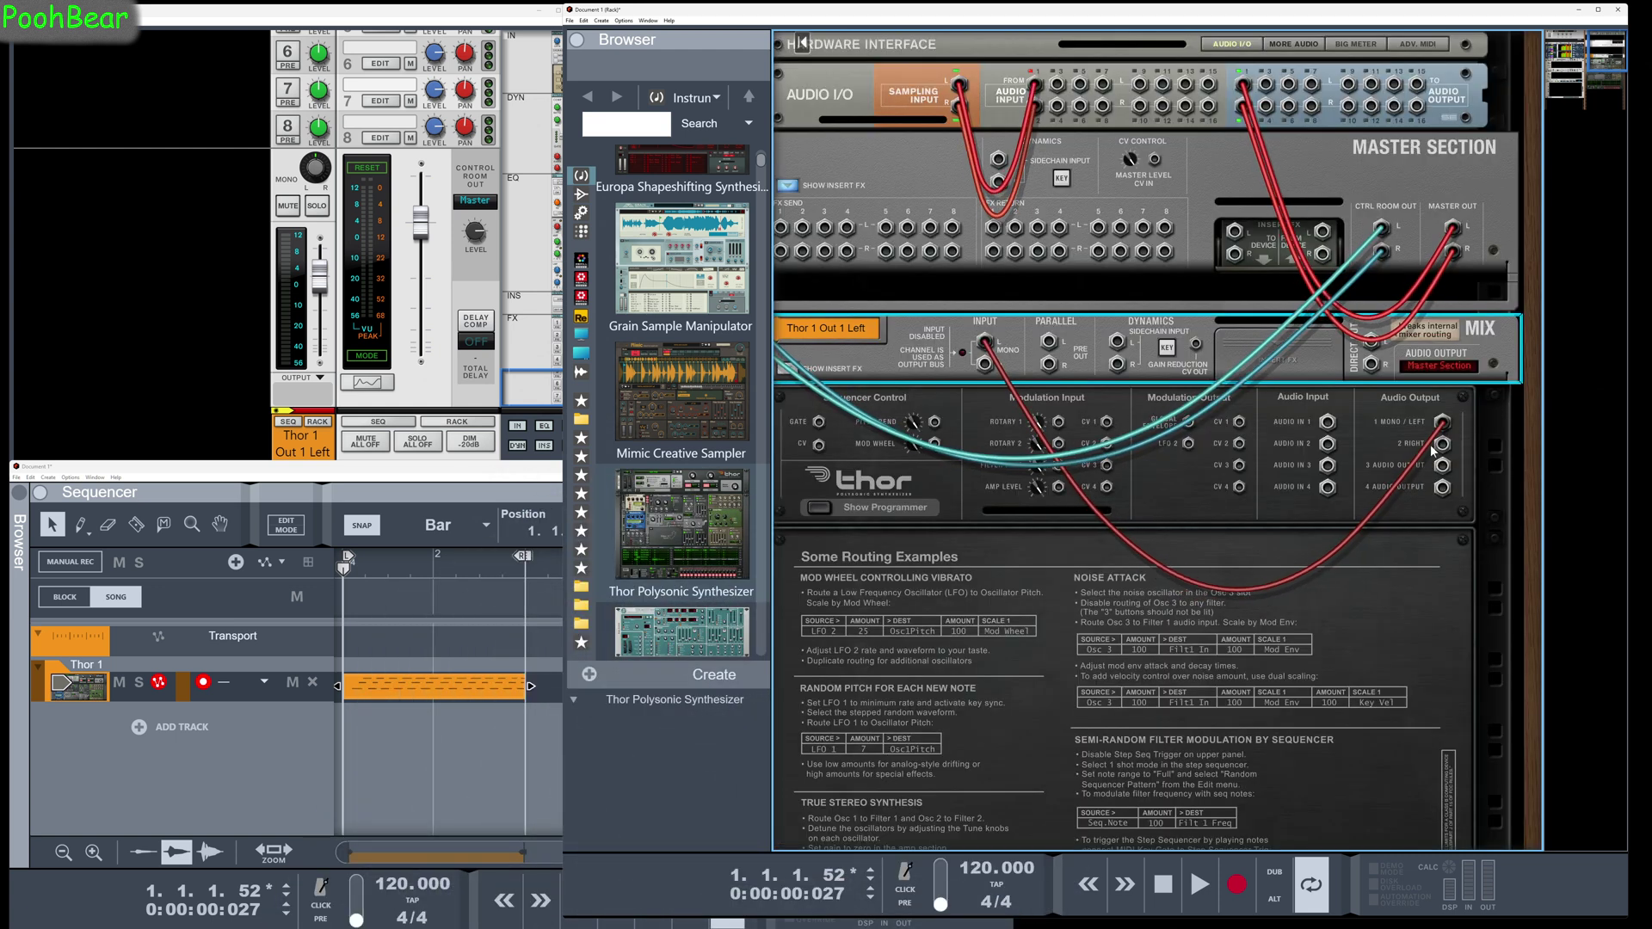
{"action": "left_click_drag", "start_coordinate": [1437, 447], "coordinate": [1322, 432]}
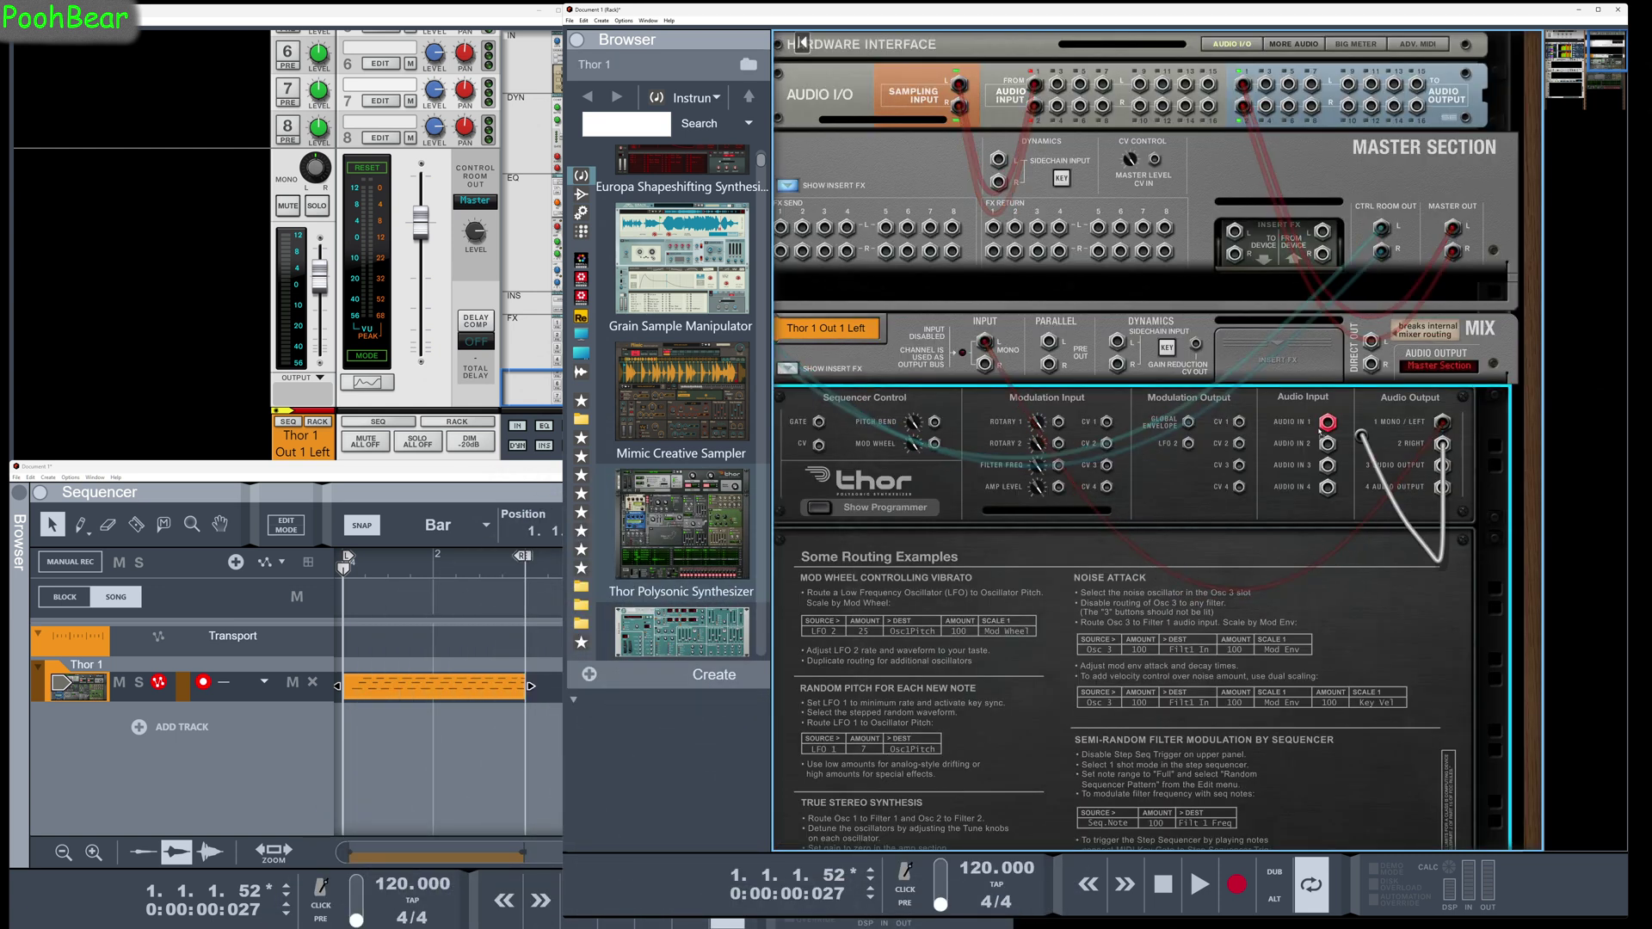
{"action": "left_click_drag", "start_coordinate": [985, 366], "coordinate": [986, 364]}
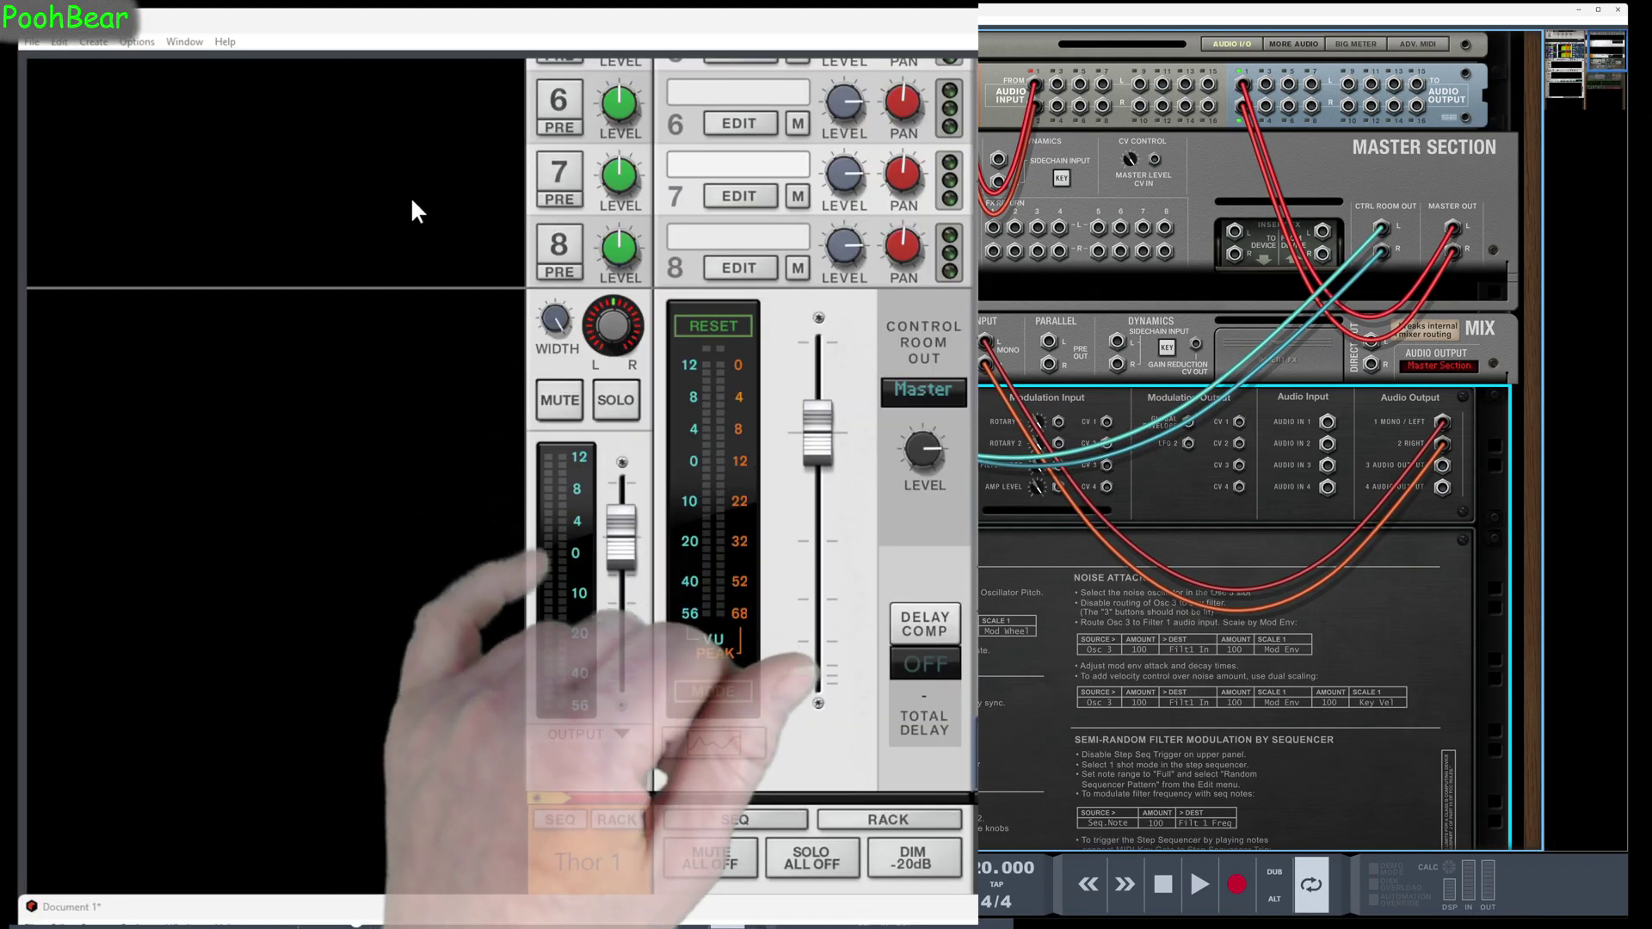
{"action": "left_click_drag", "start_coordinate": [556, 316], "coordinate": [565, 551]}
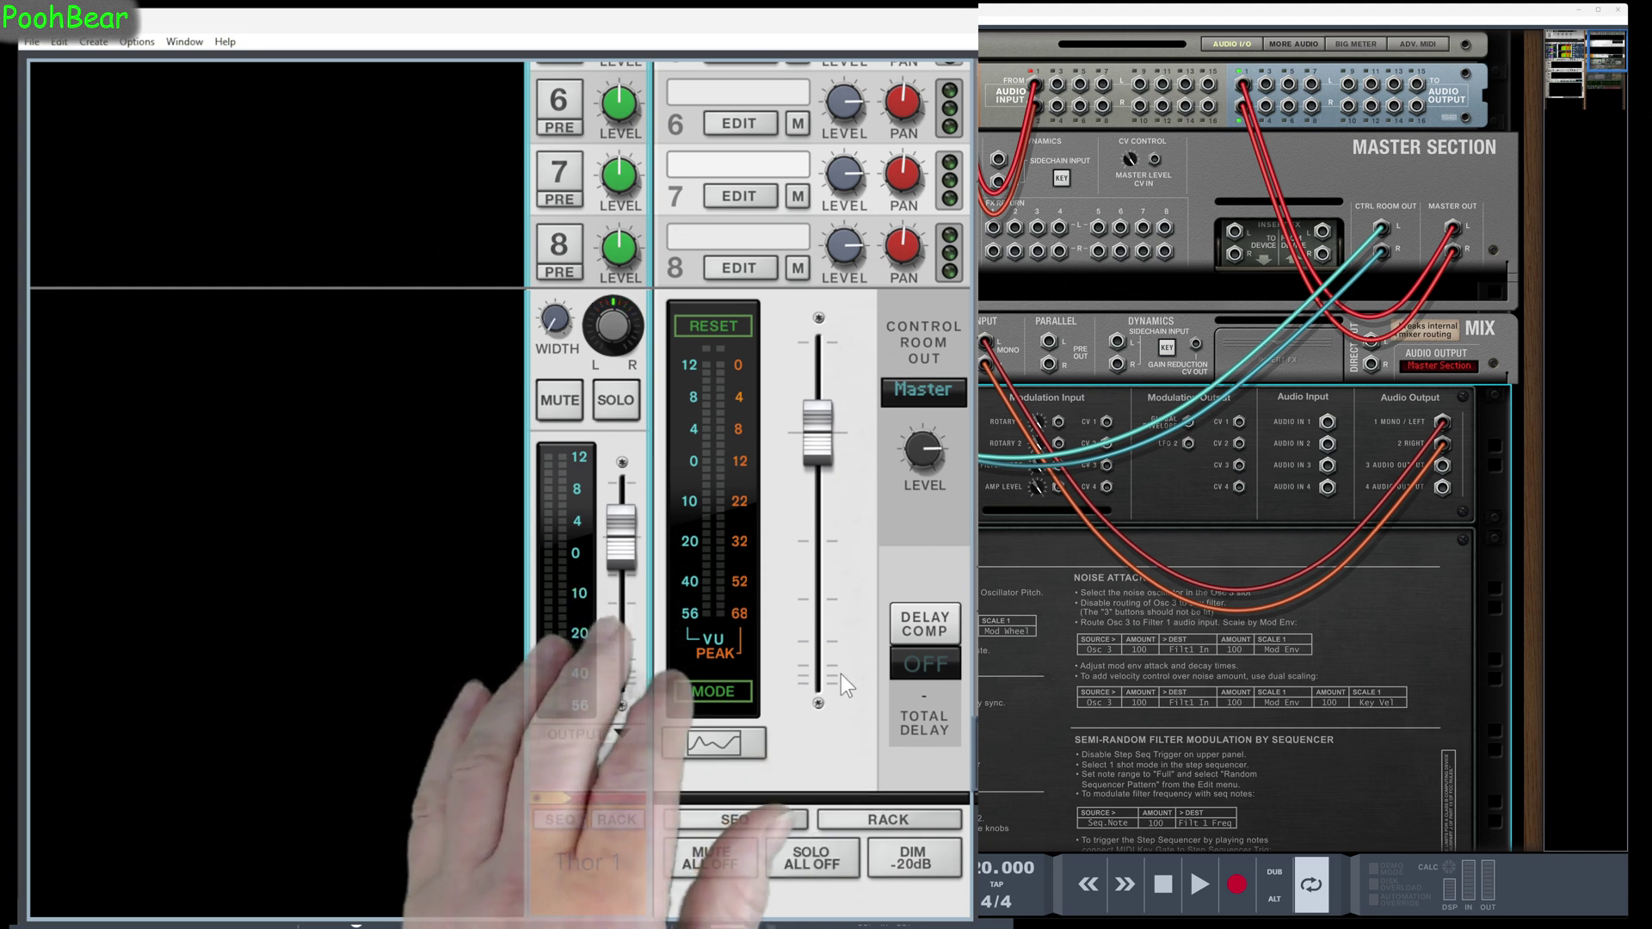
{"action": "key", "text": "Tab"}
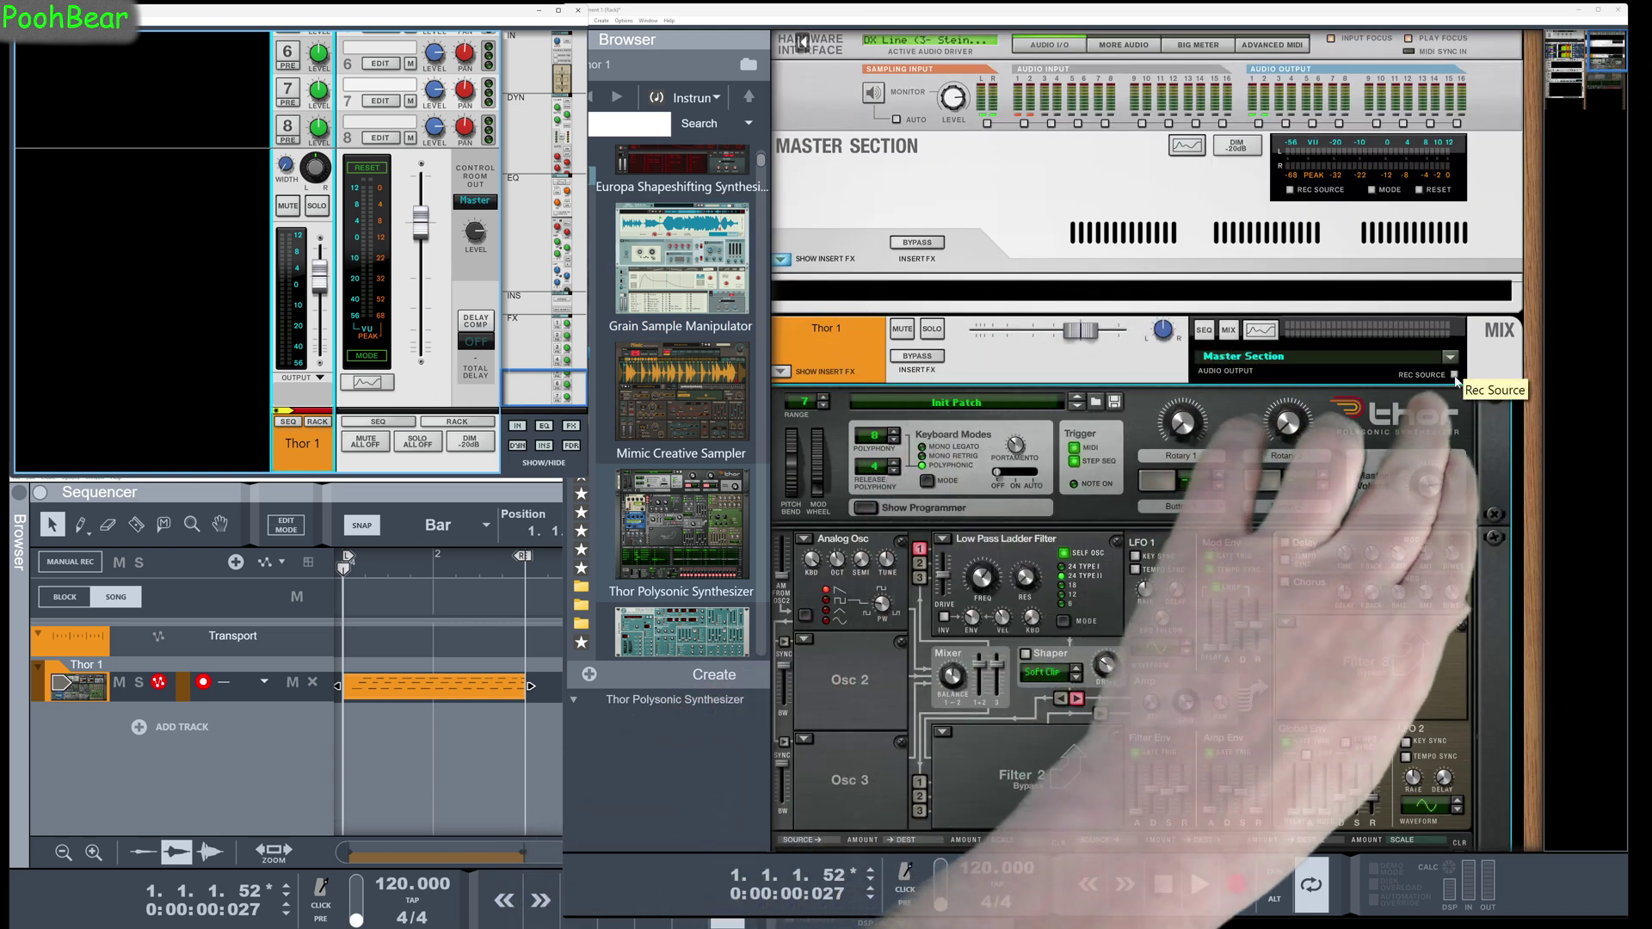
{"action": "left_click", "coordinate": [1454, 376]}
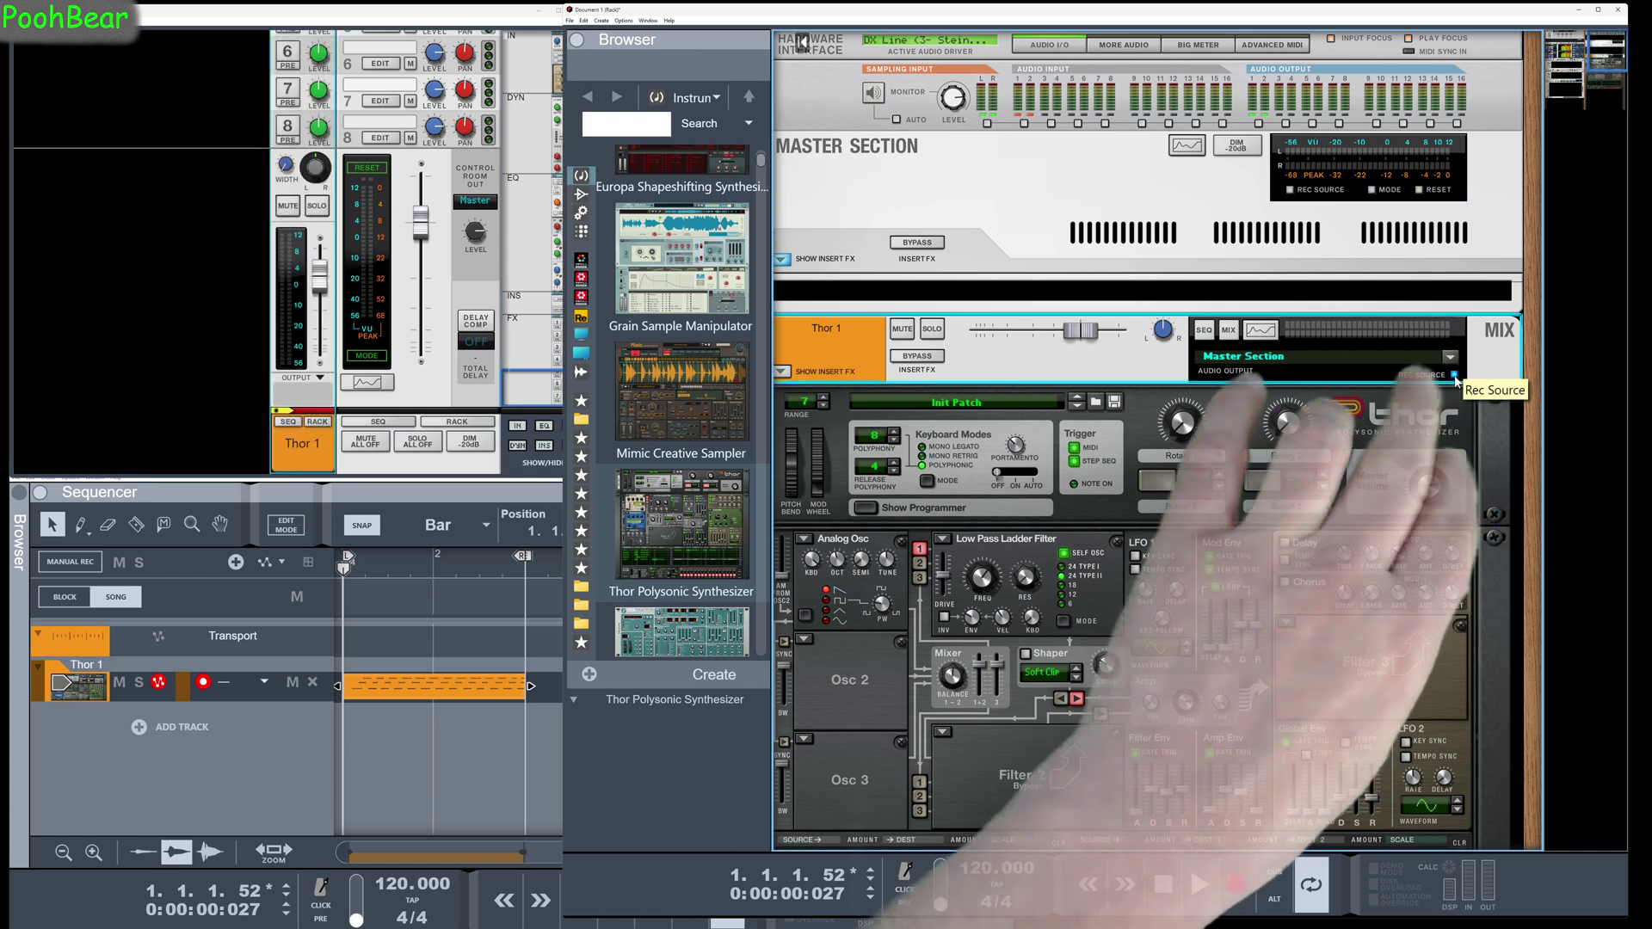
{"action": "left_click", "coordinate": [139, 728]}
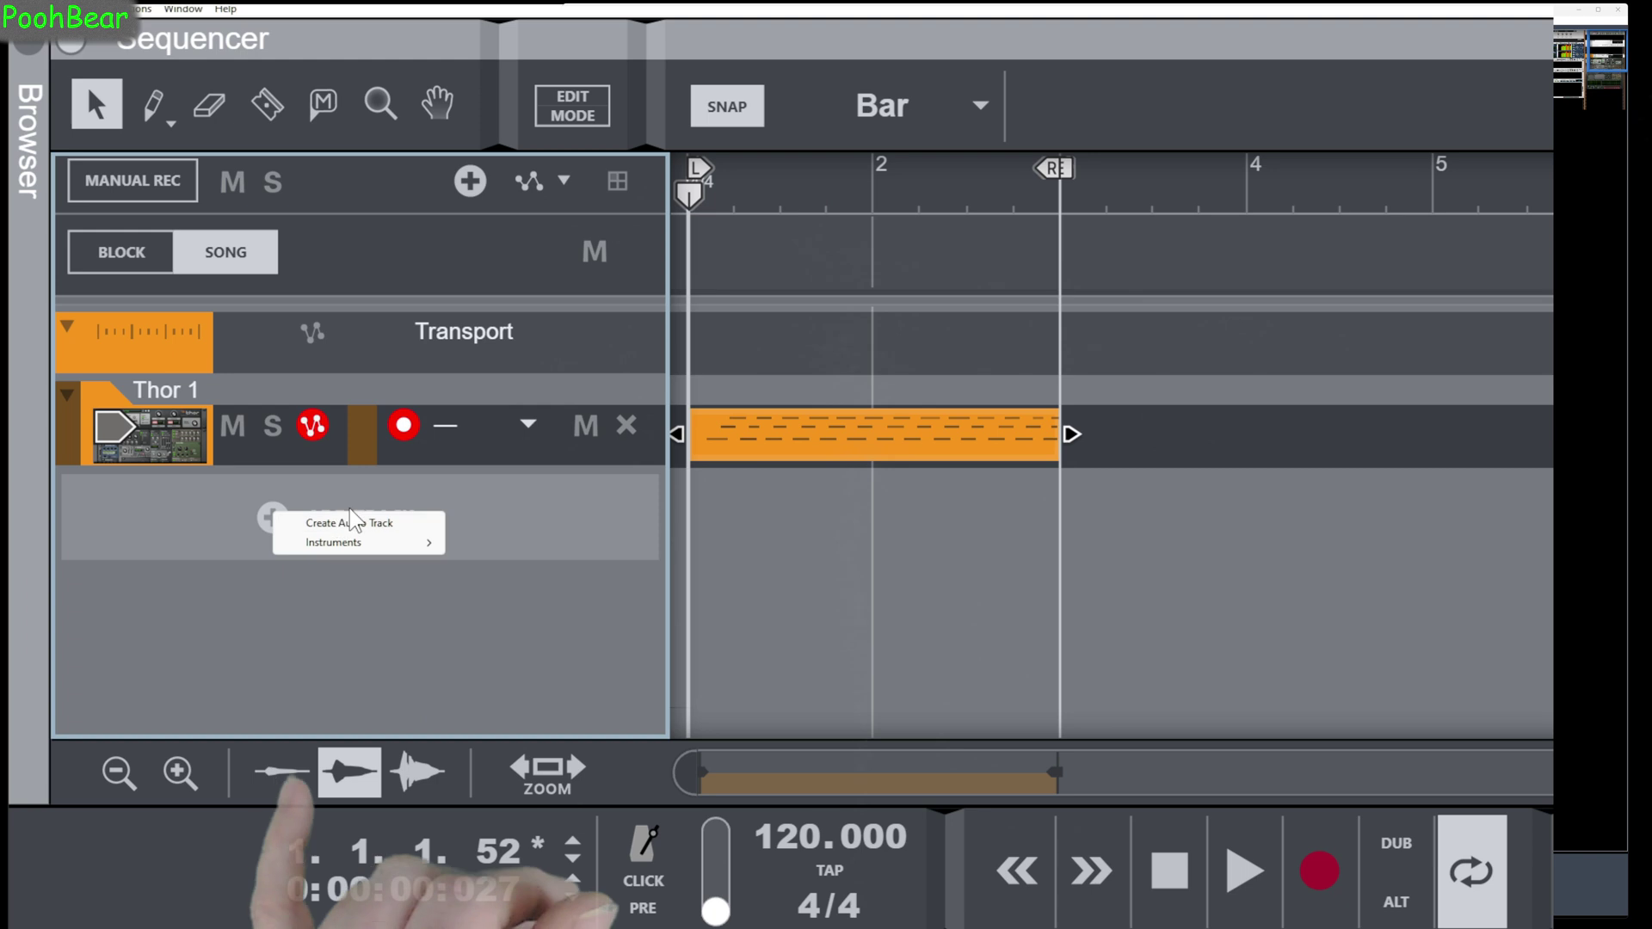
{"action": "left_click", "coordinate": [352, 525]}
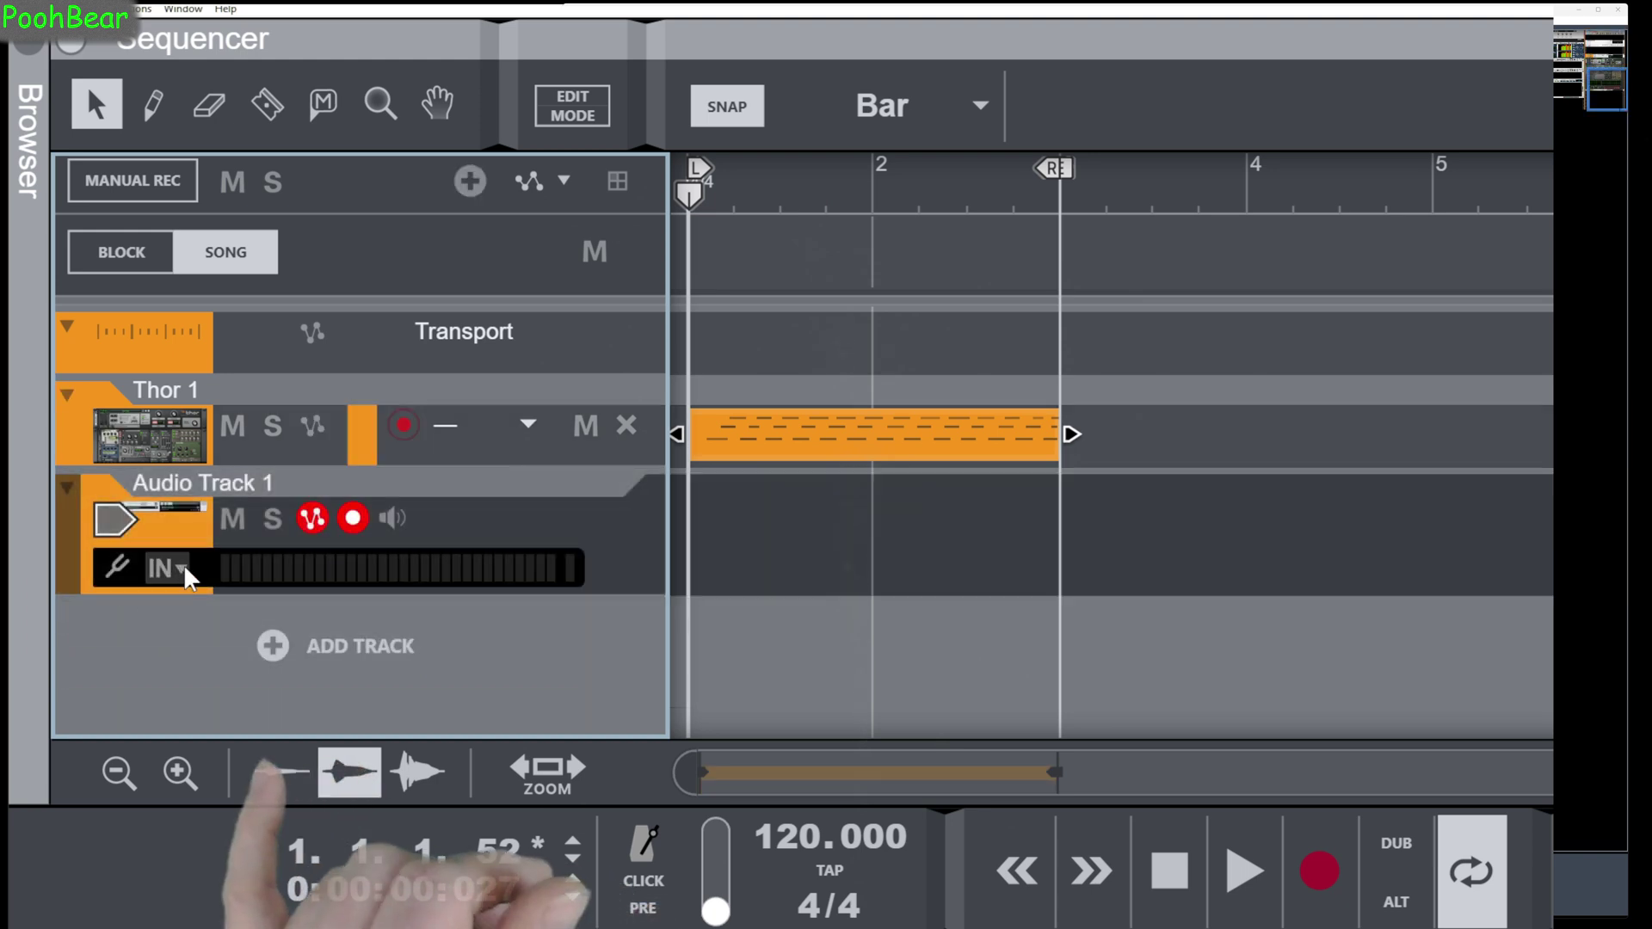
{"action": "left_click", "coordinate": [180, 569]}
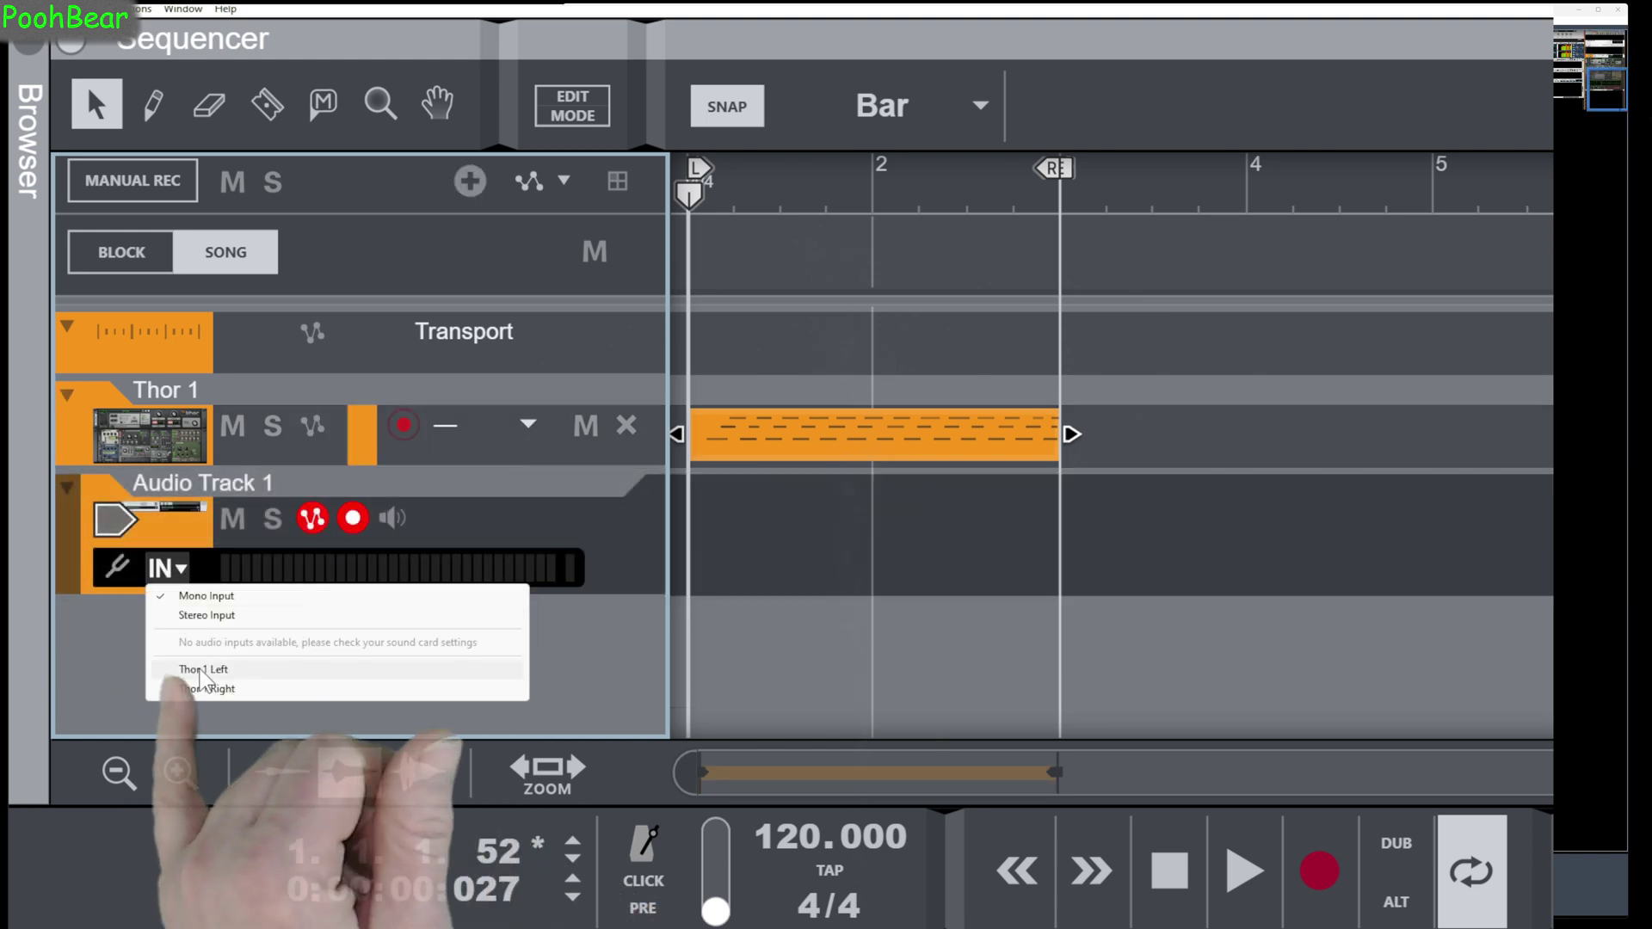
{"action": "left_click", "coordinate": [204, 669]}
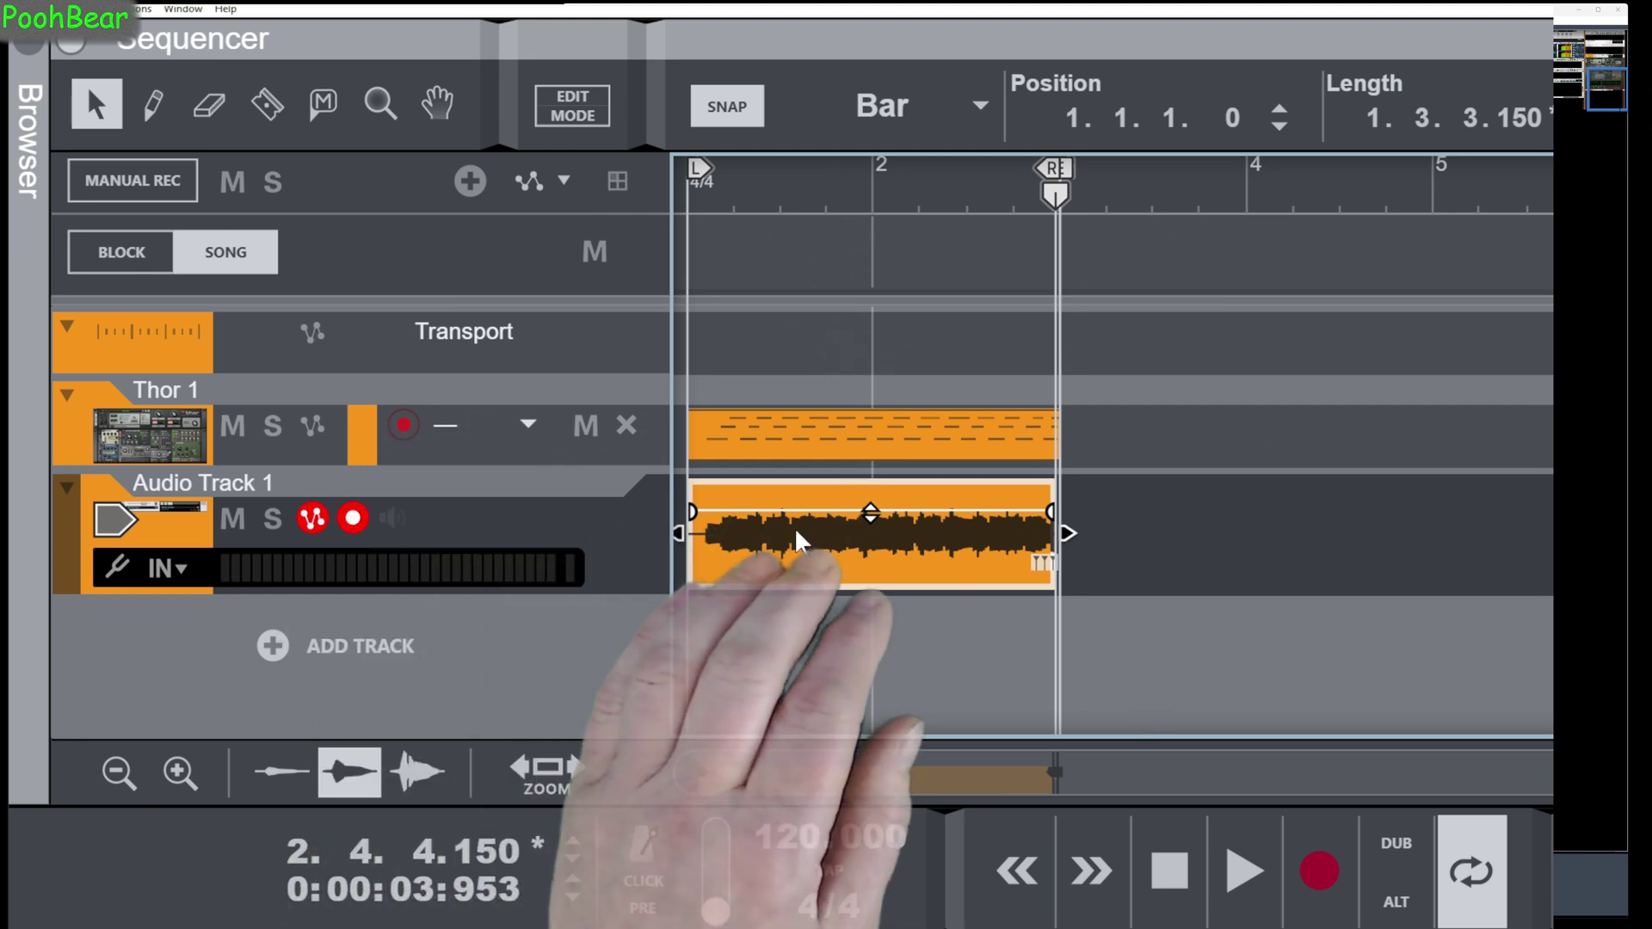
- Bounce the recorded clip to disk as Audio Track 1.wav at 44,100 Hz, 24-bit
{"action": "right_click", "coordinate": [800, 542]}
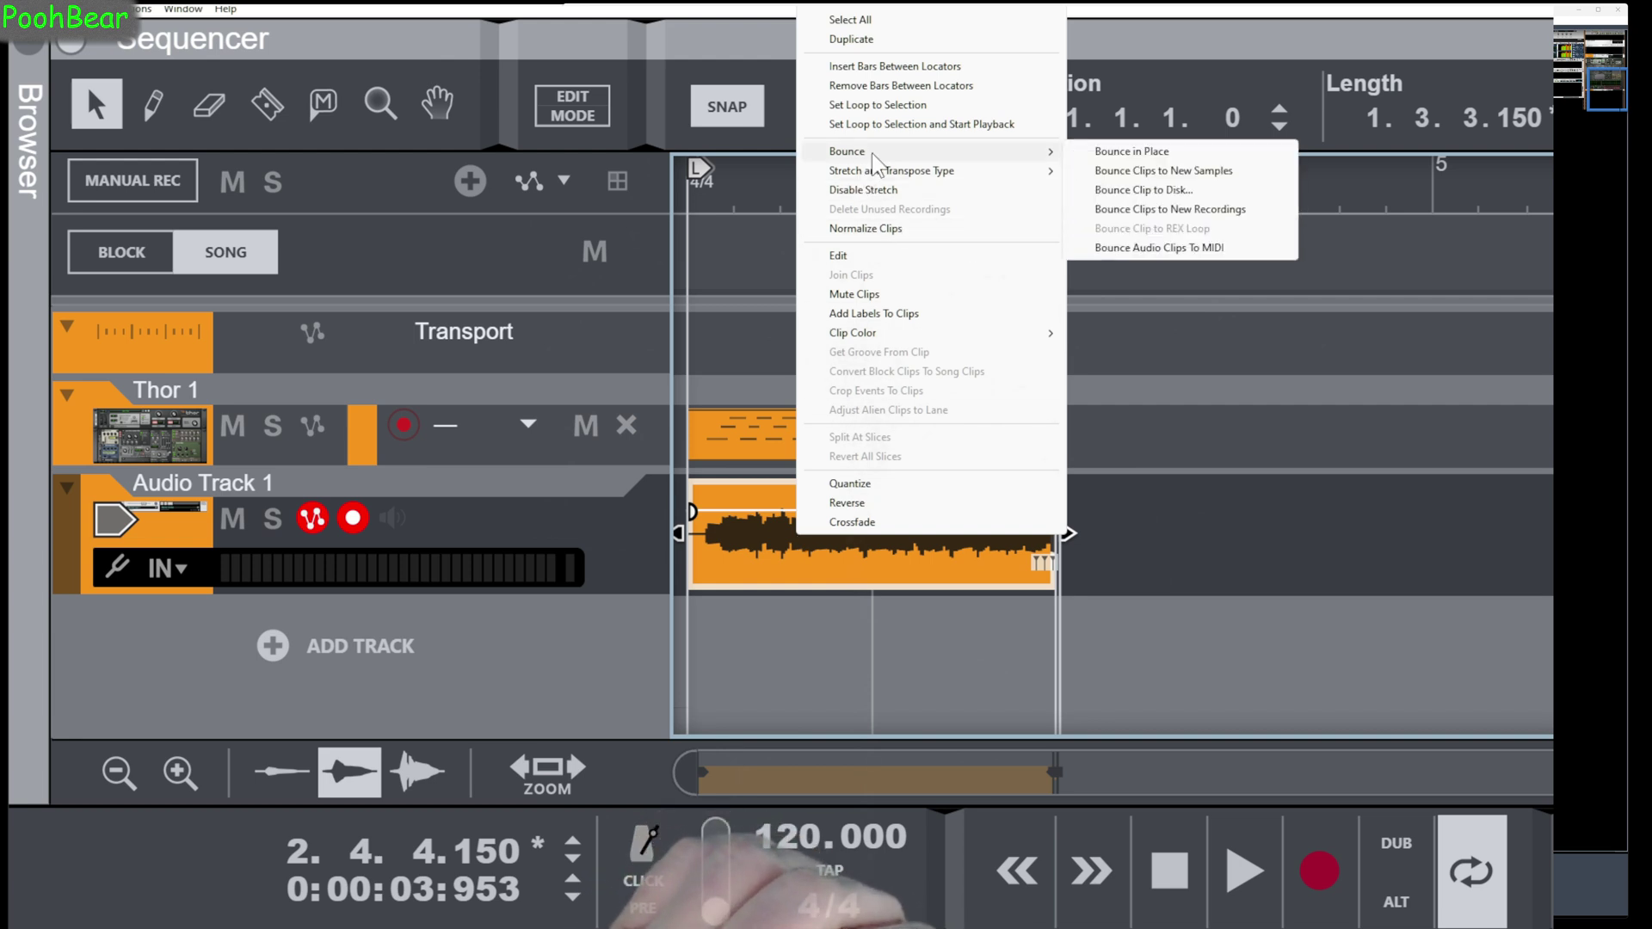
{"action": "left_click", "coordinate": [1145, 190]}
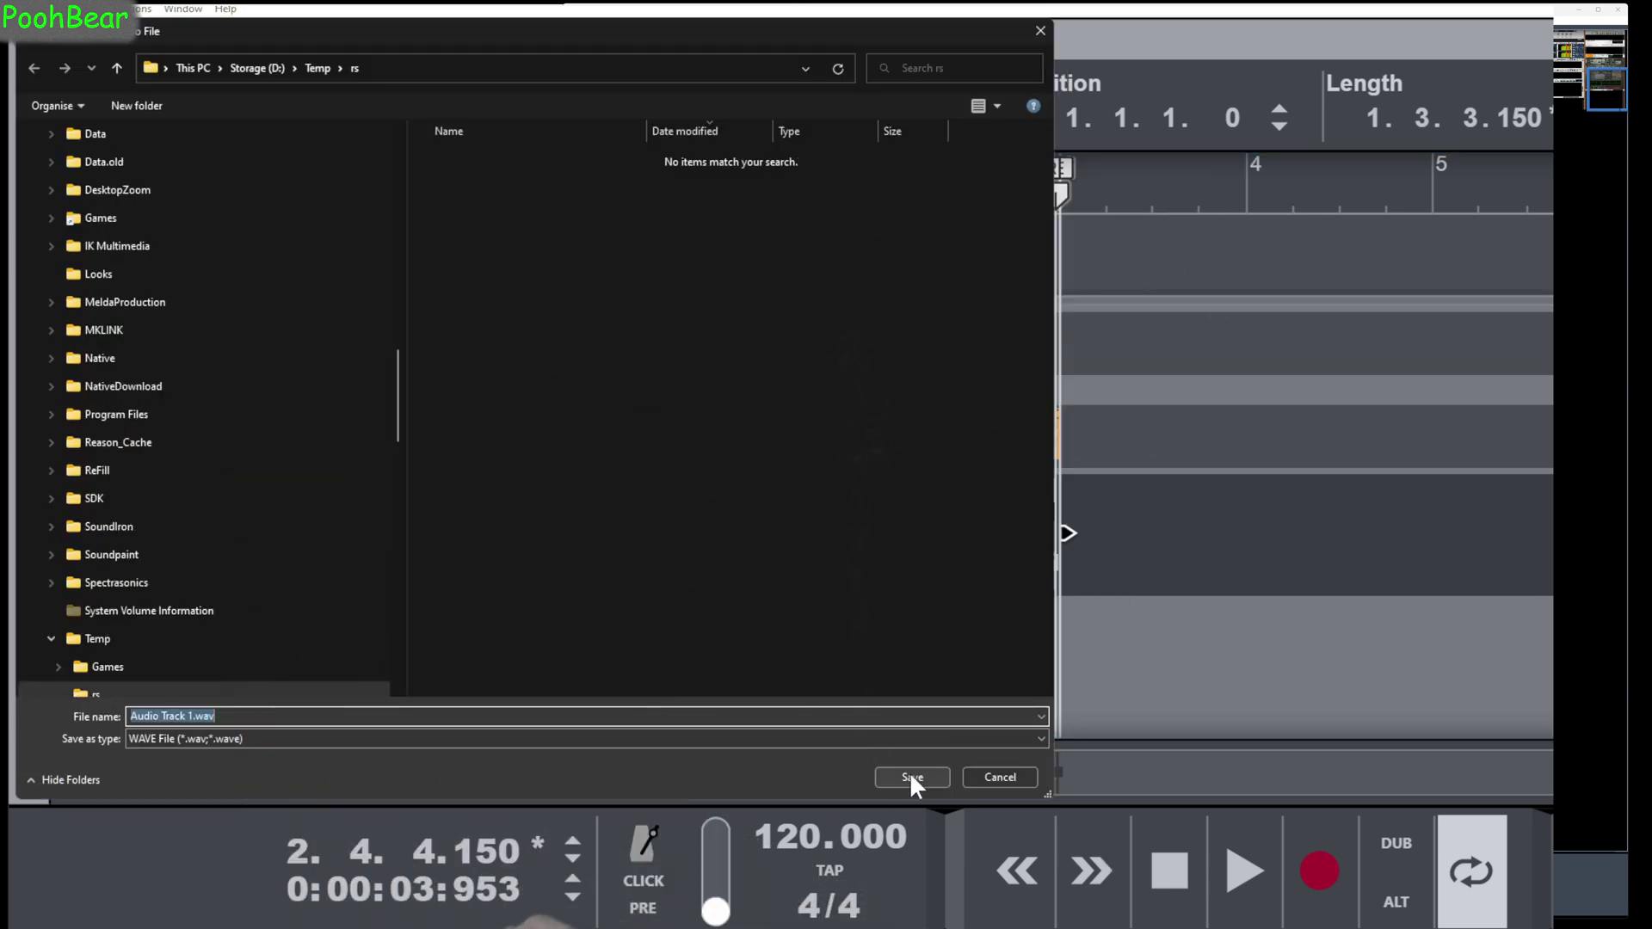
{"action": "left_click", "coordinate": [910, 774]}
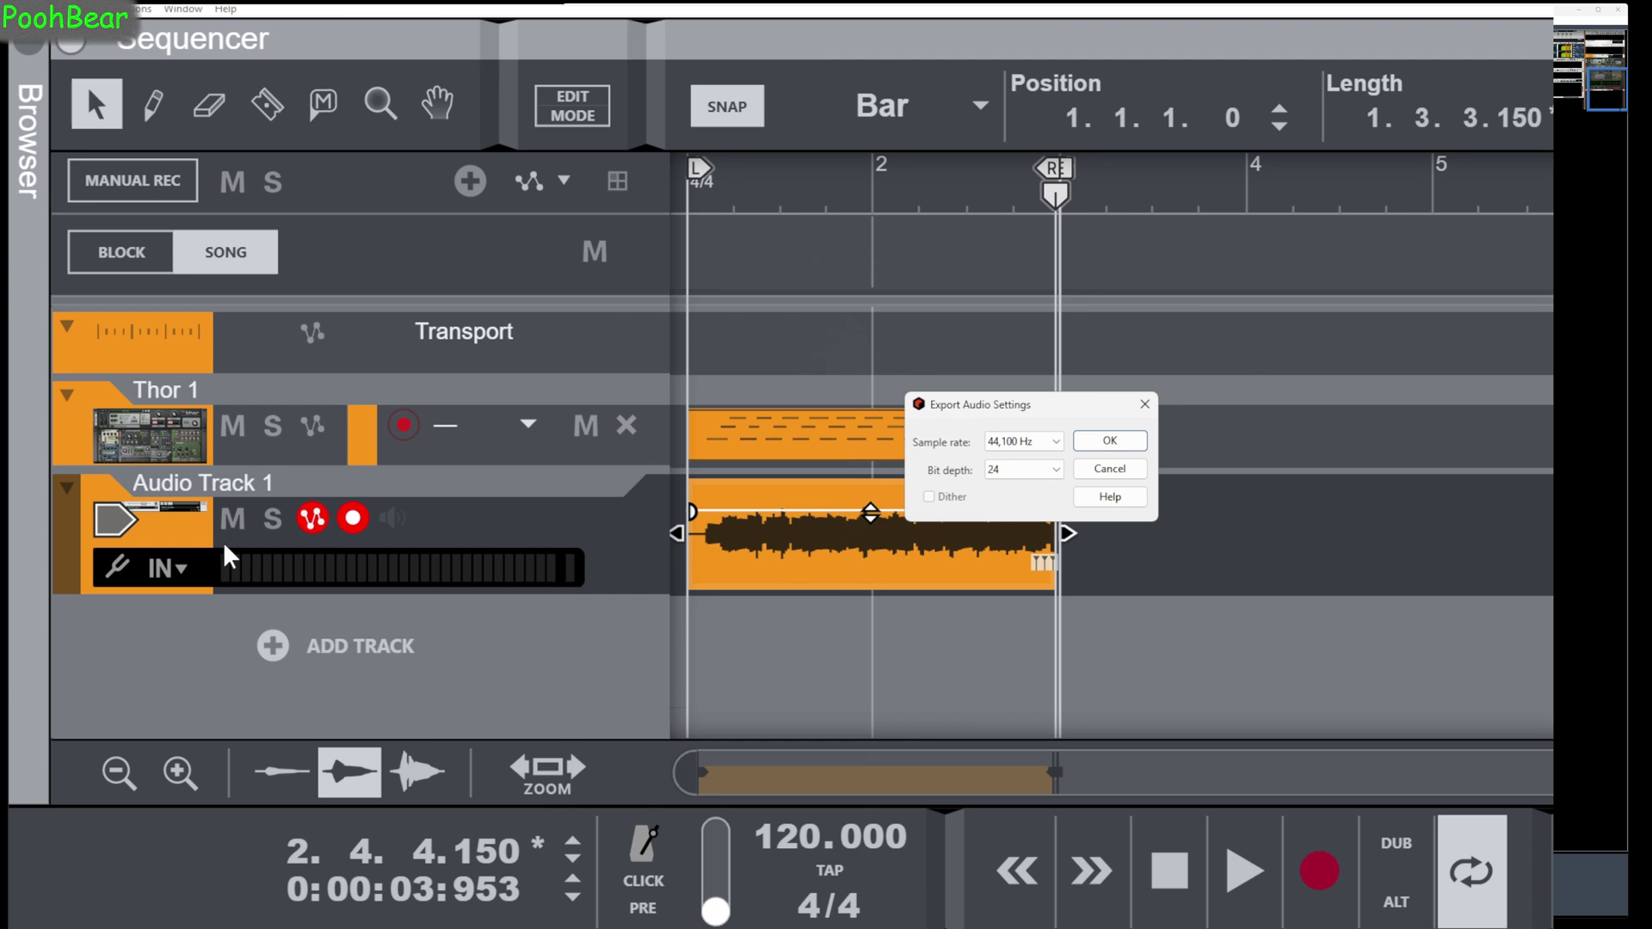
{"action": "left_click", "coordinate": [1118, 444]}
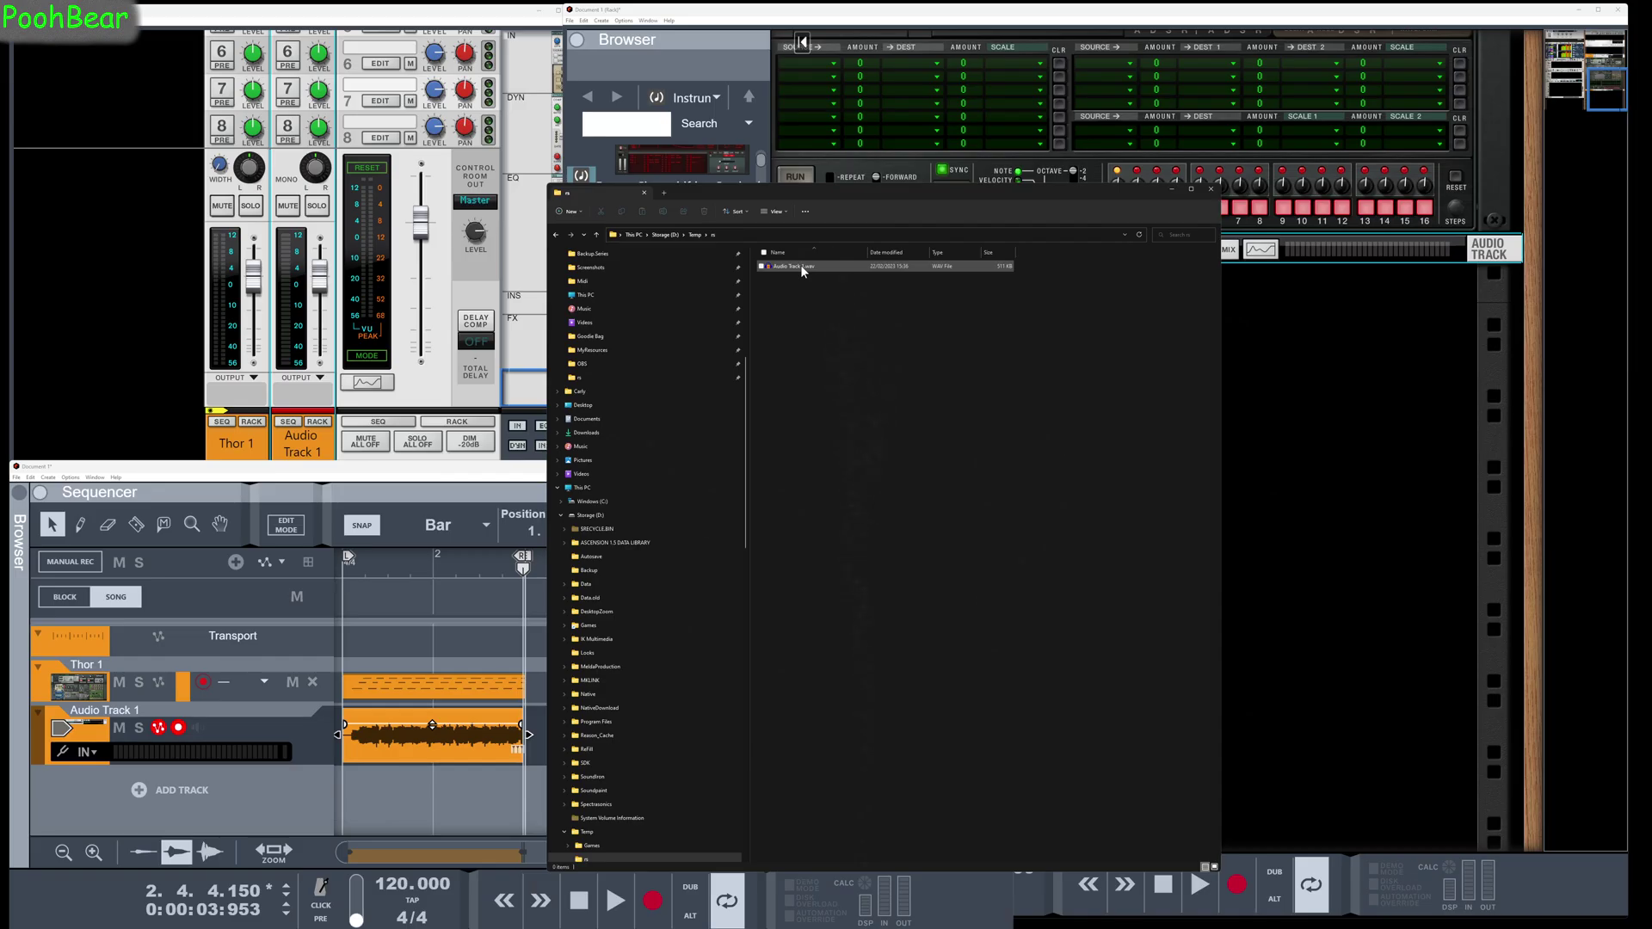
- Open Audio Track 1.wav in Audacity to verify it, then return to Reason
{"action": "left_click", "coordinate": [801, 267]}
{"action": "double_click", "coordinate": [801, 267]}
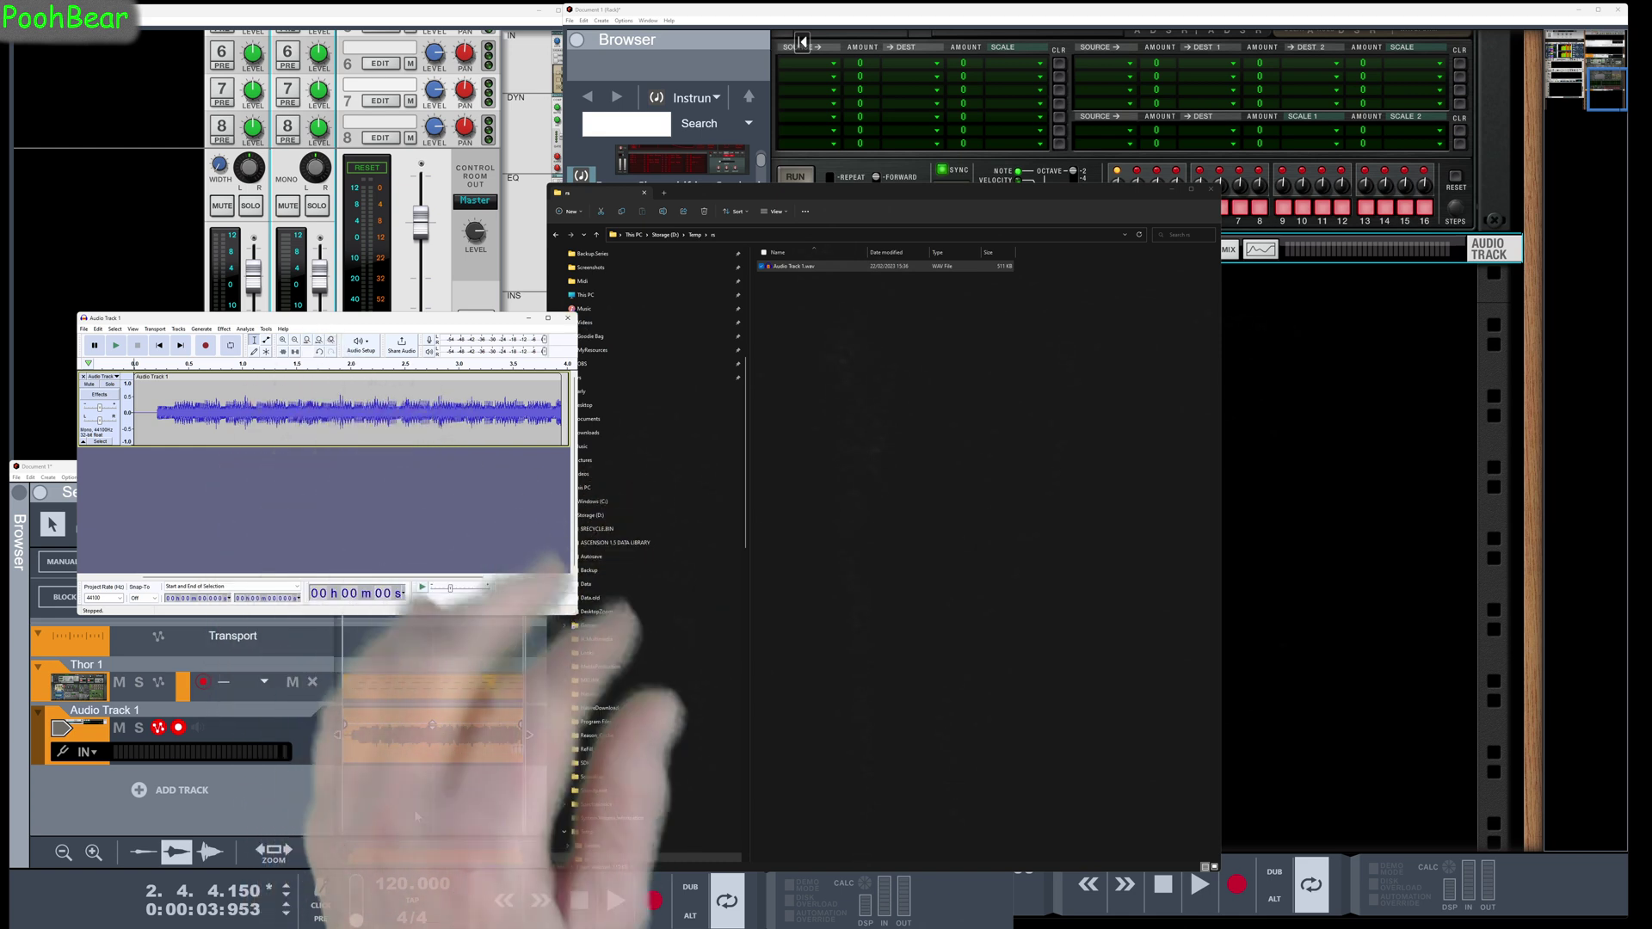
{"action": "left_click", "coordinate": [382, 737]}
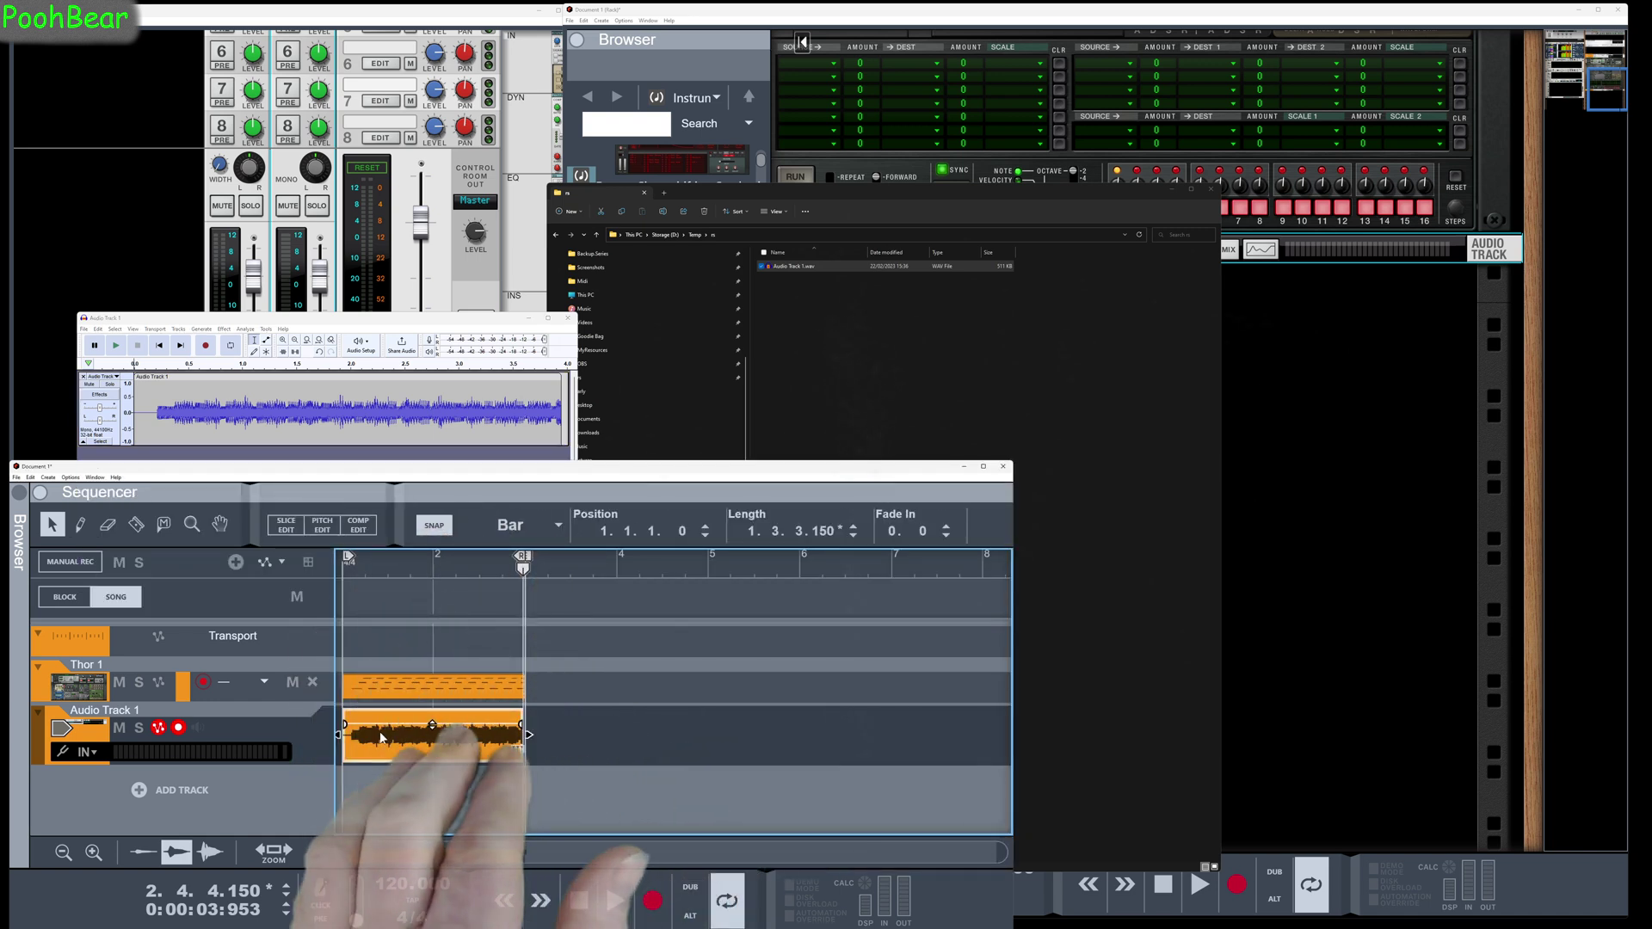
{"action": "left_click", "coordinate": [16, 478]}
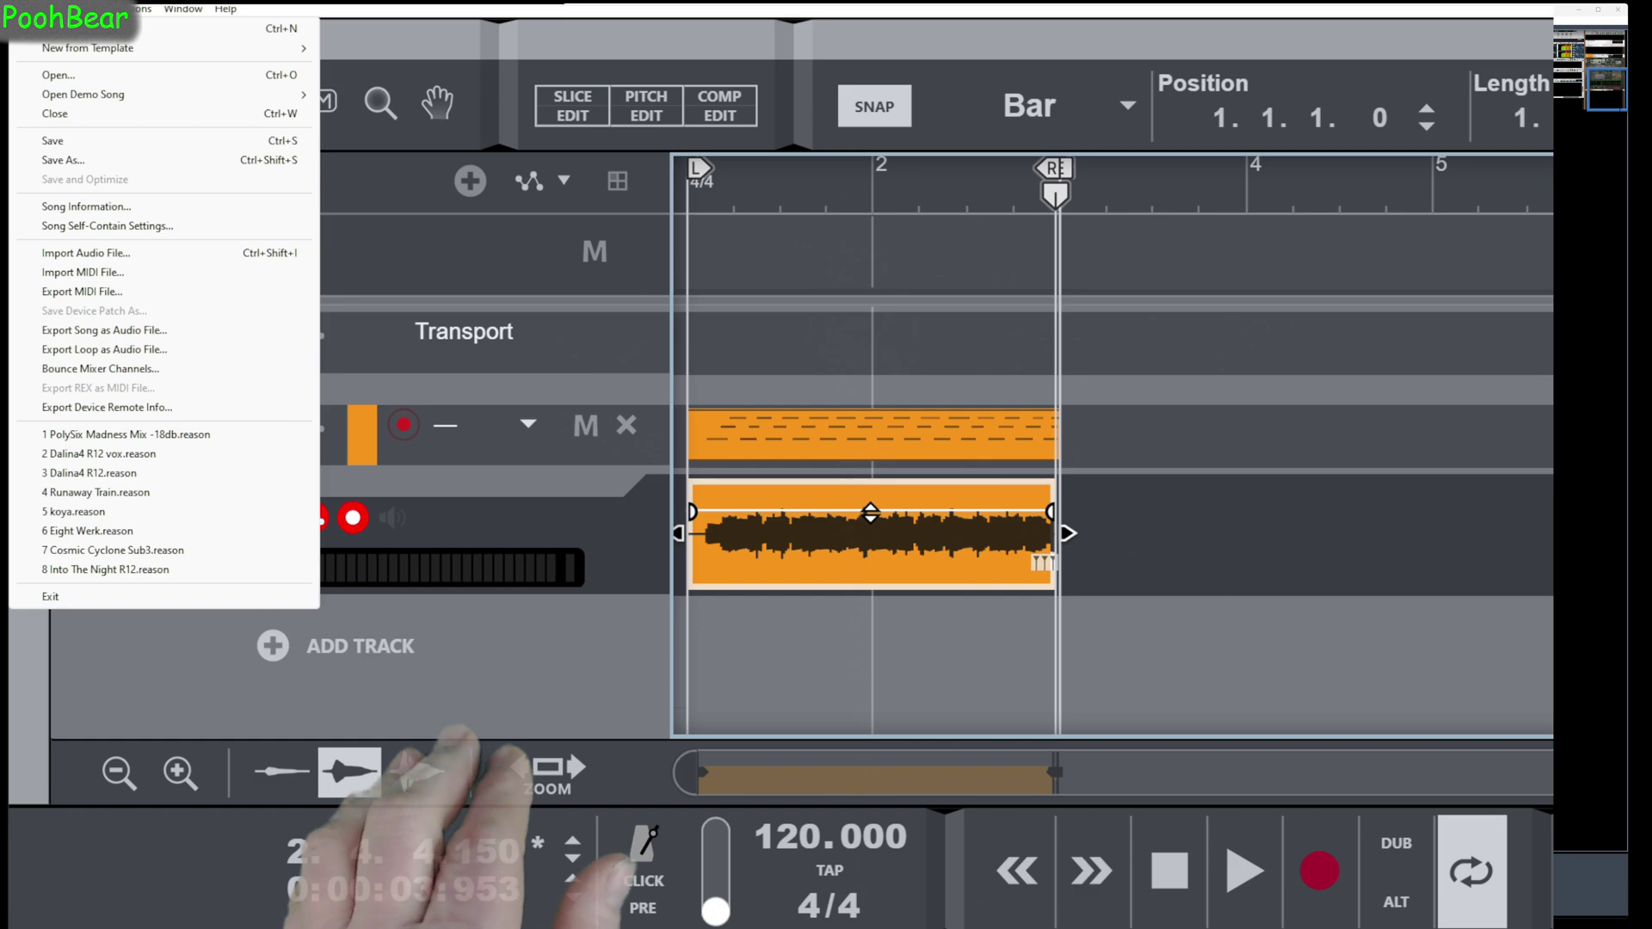
{"action": "mouse_move", "coordinate": [30, 478]}
{"action": "key", "text": "Left"}
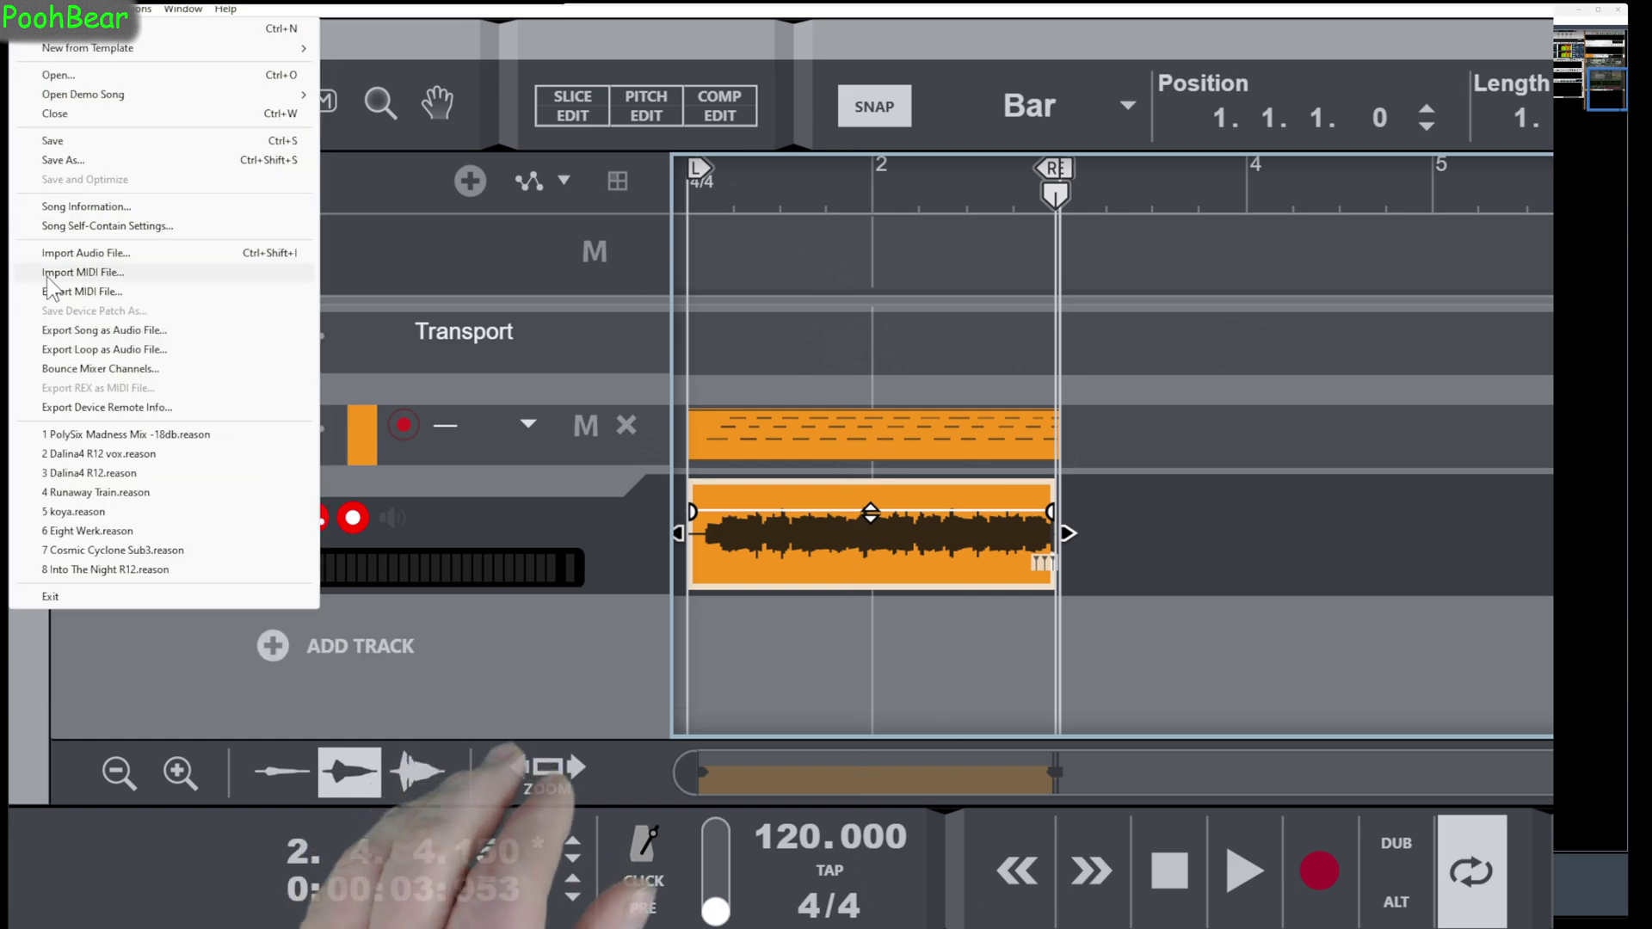
{"action": "left_click", "coordinate": [76, 370]}
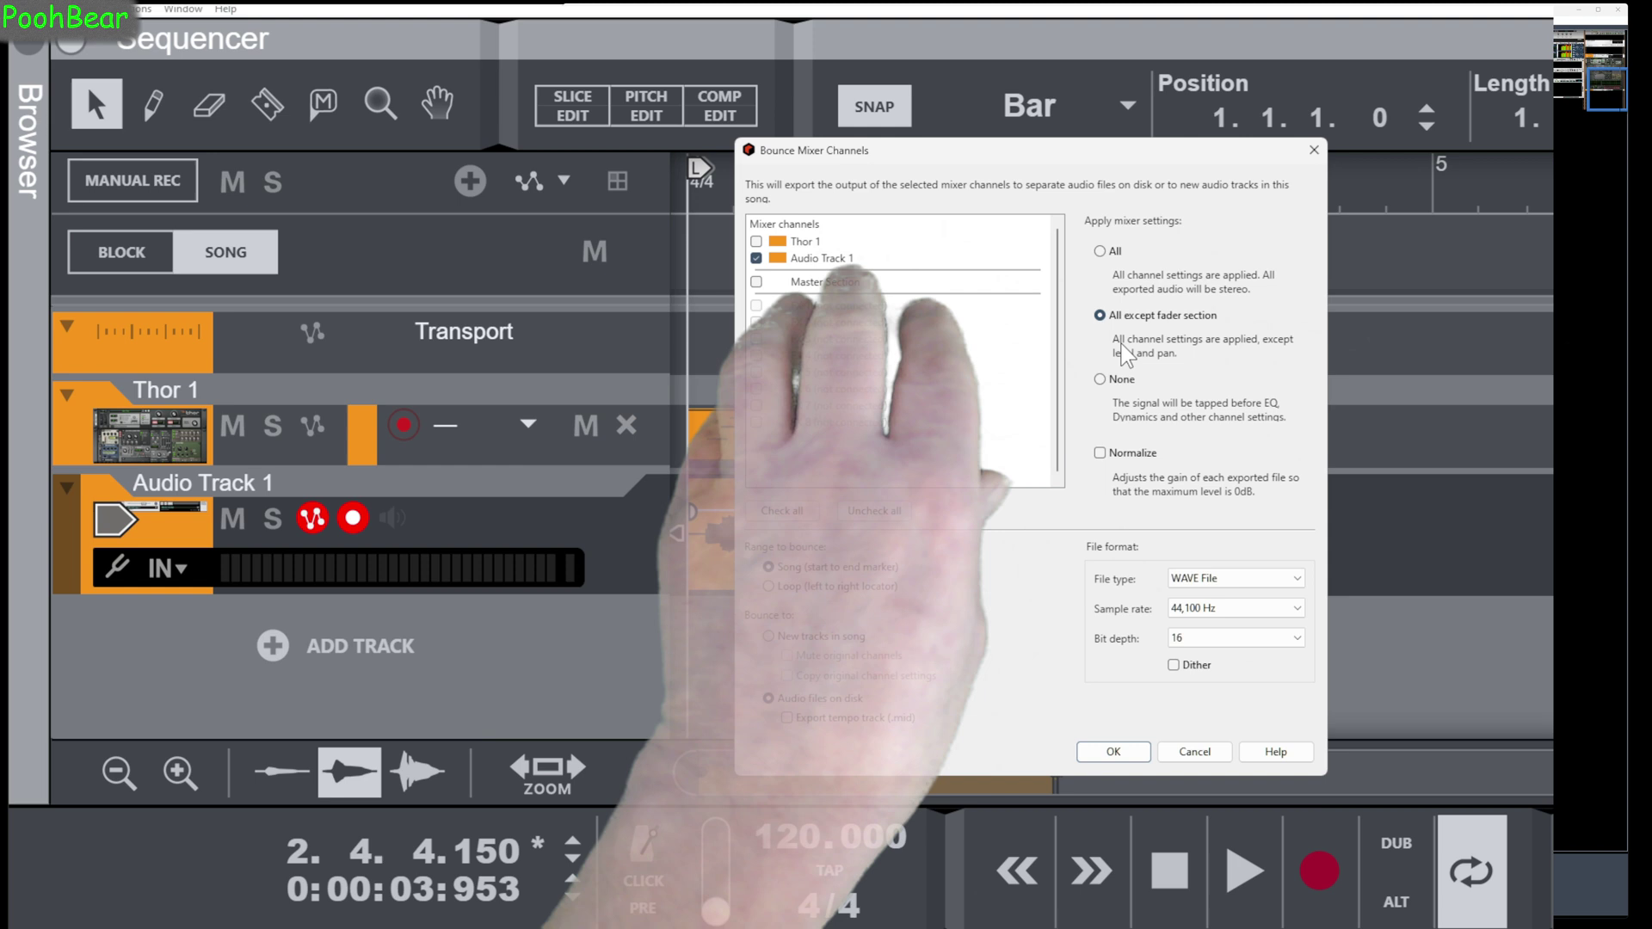
{"action": "left_click", "coordinate": [1195, 751]}
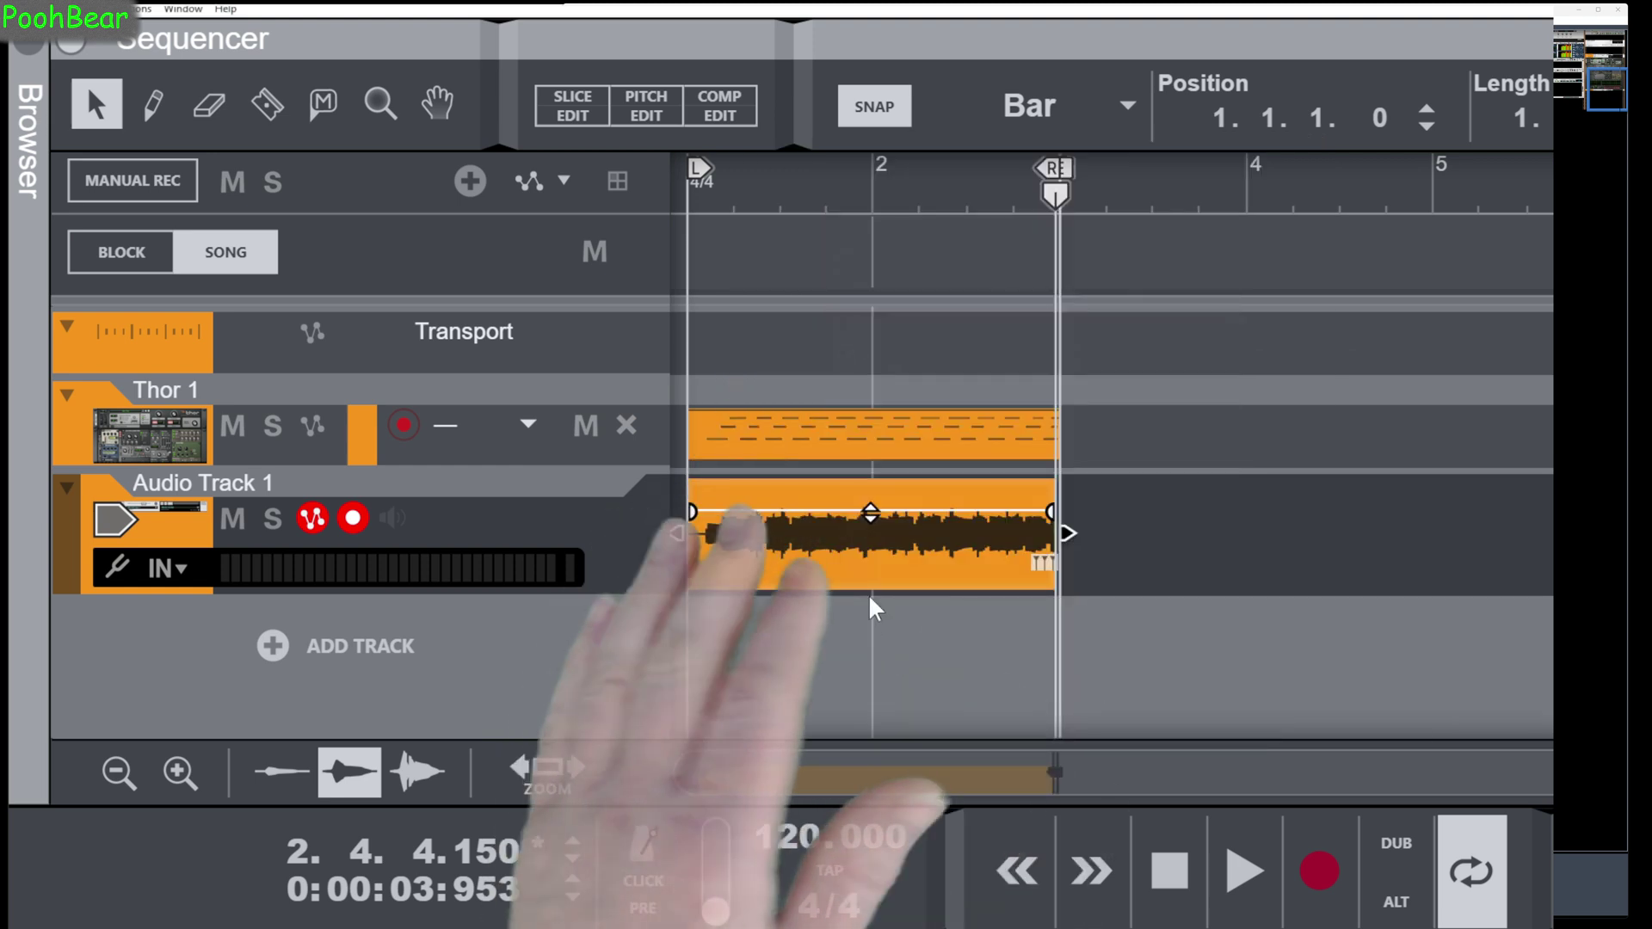
{"action": "right_click", "coordinate": [770, 556]}
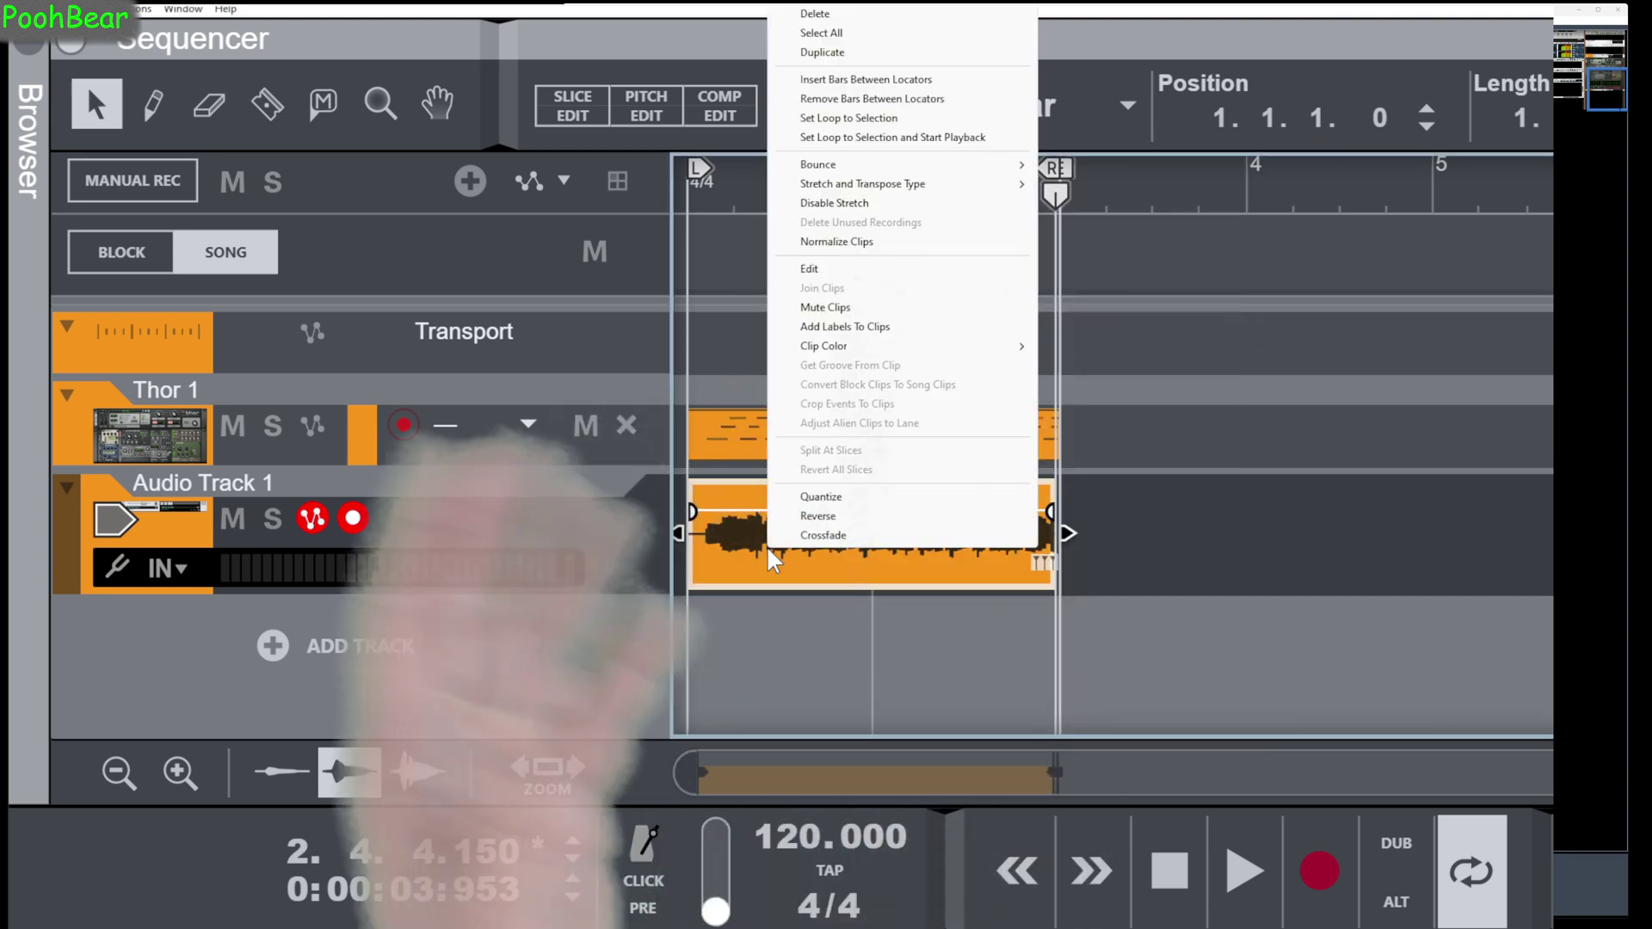
{"action": "mouse_move", "coordinate": [858, 163]}
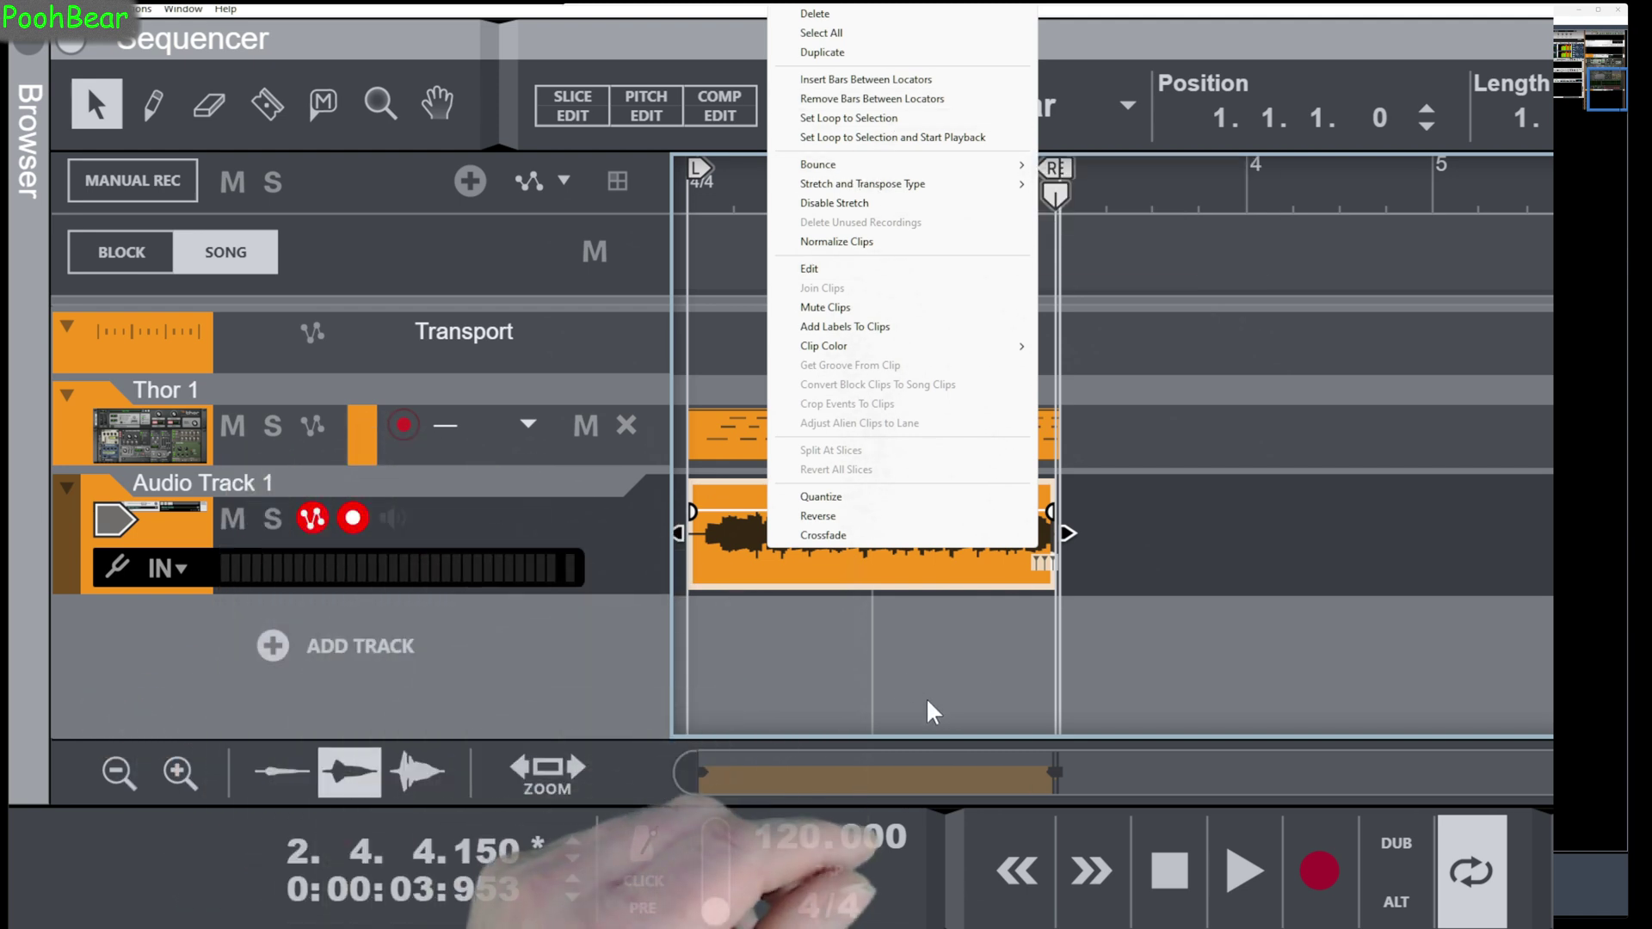
{"action": "left_click", "coordinate": [891, 669]}
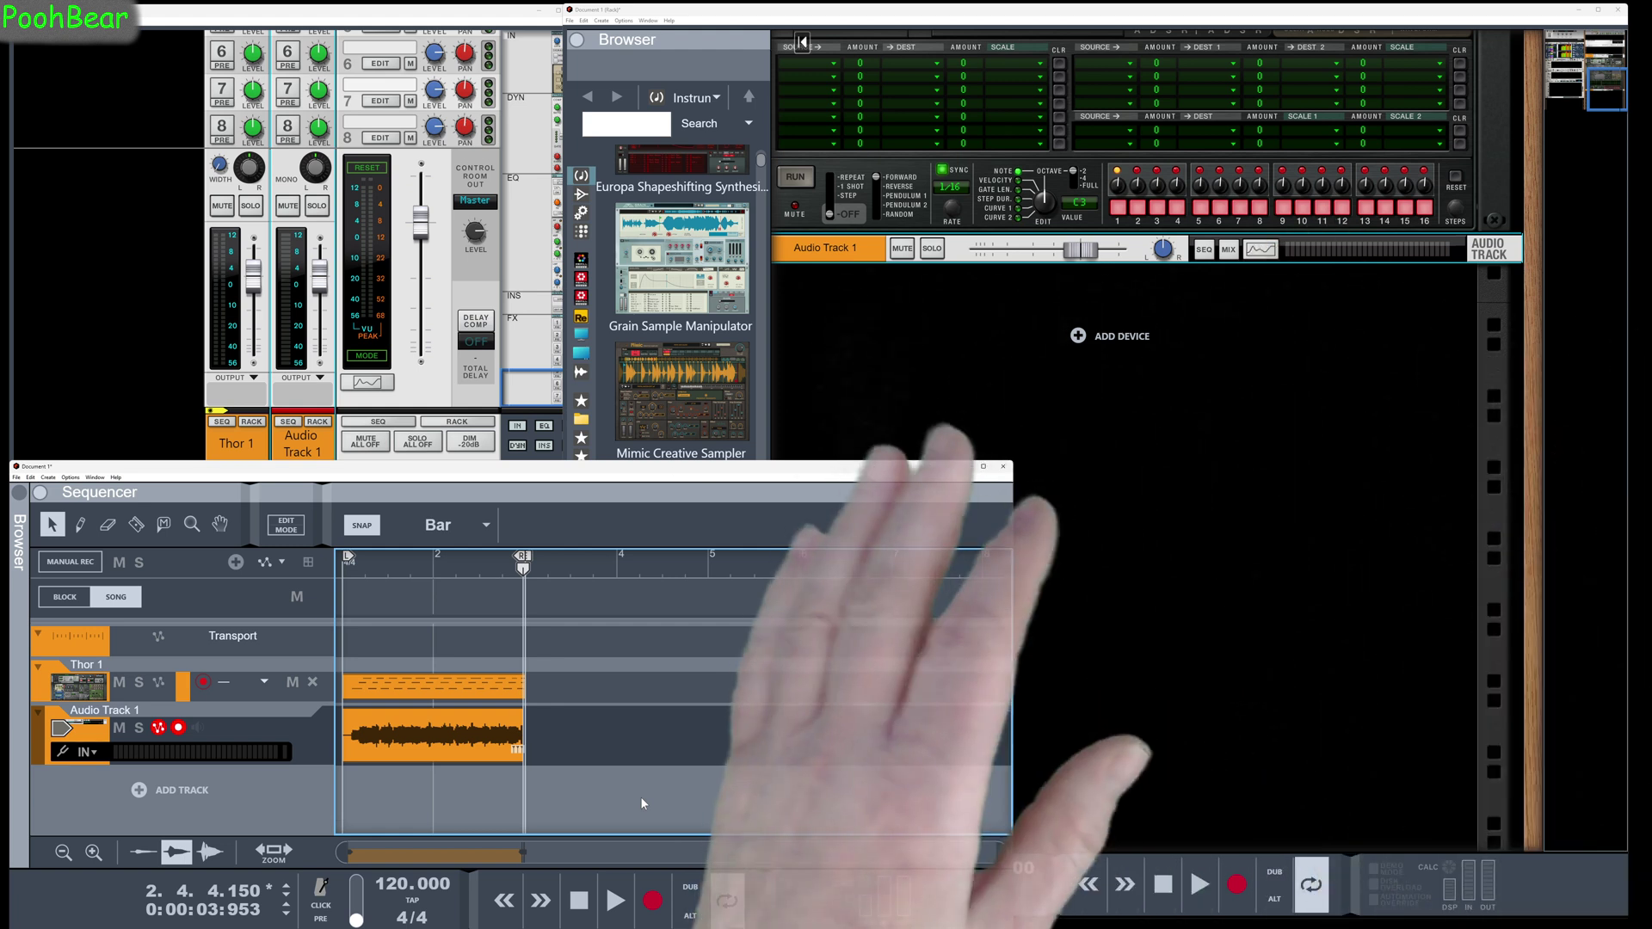
- Reveal Thor's insert effects and add a Spider Audio Merger & Splitter there
{"action": "scroll", "coordinate": [820, 176], "scroll_direction": "up", "scroll_amount": 5}
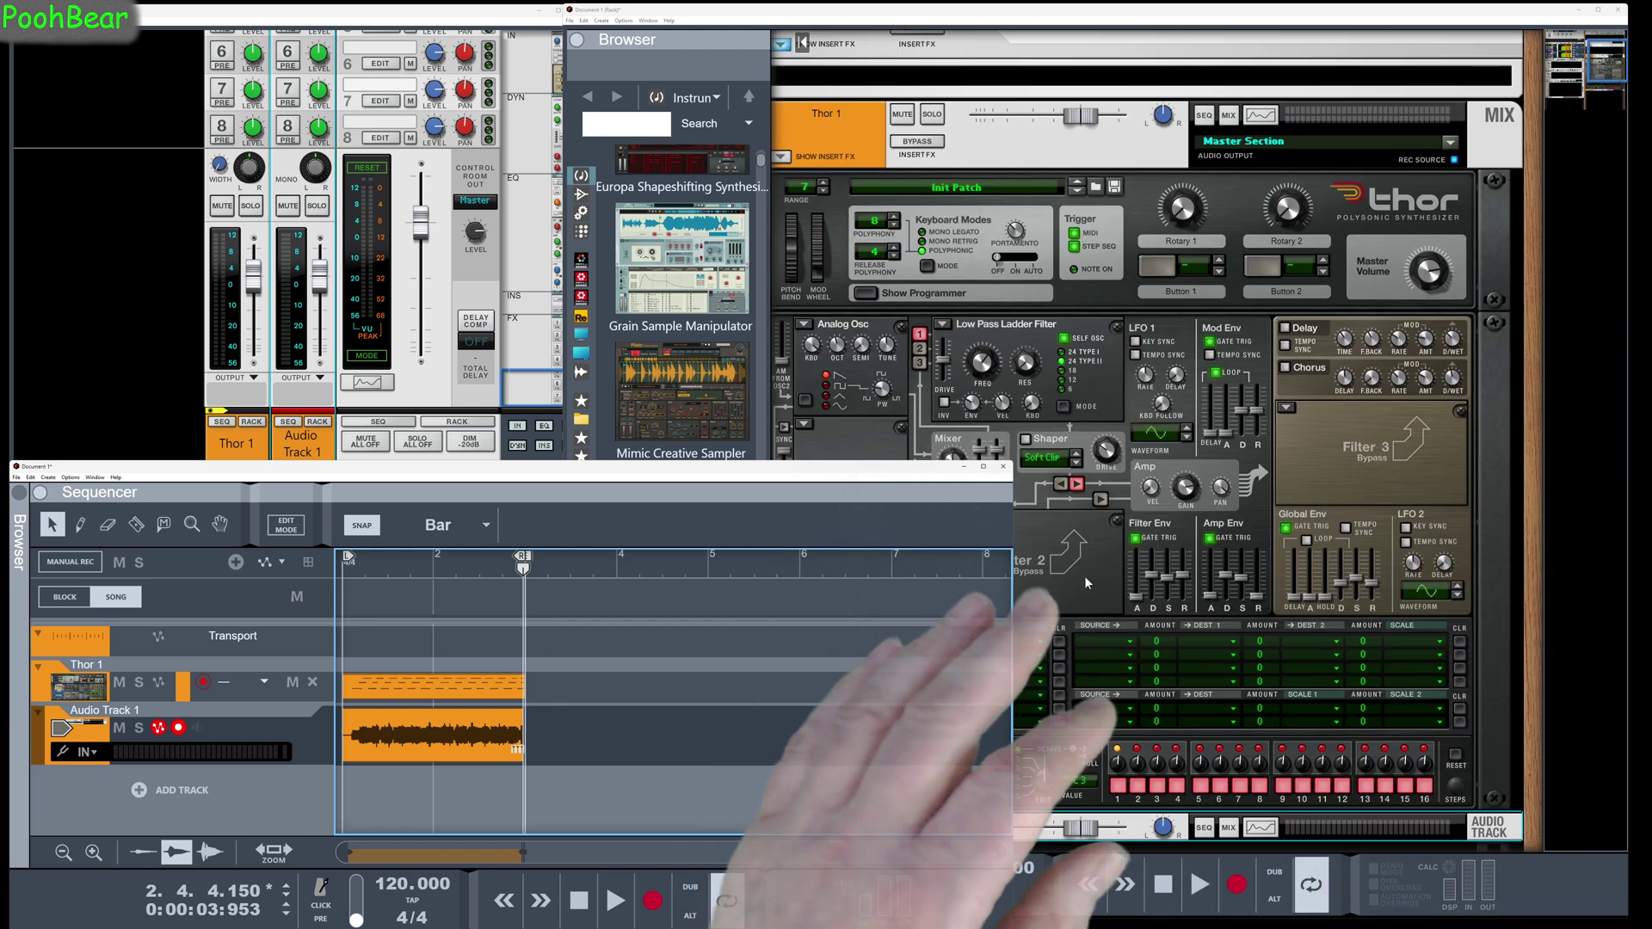
{"action": "left_click", "coordinate": [782, 158]}
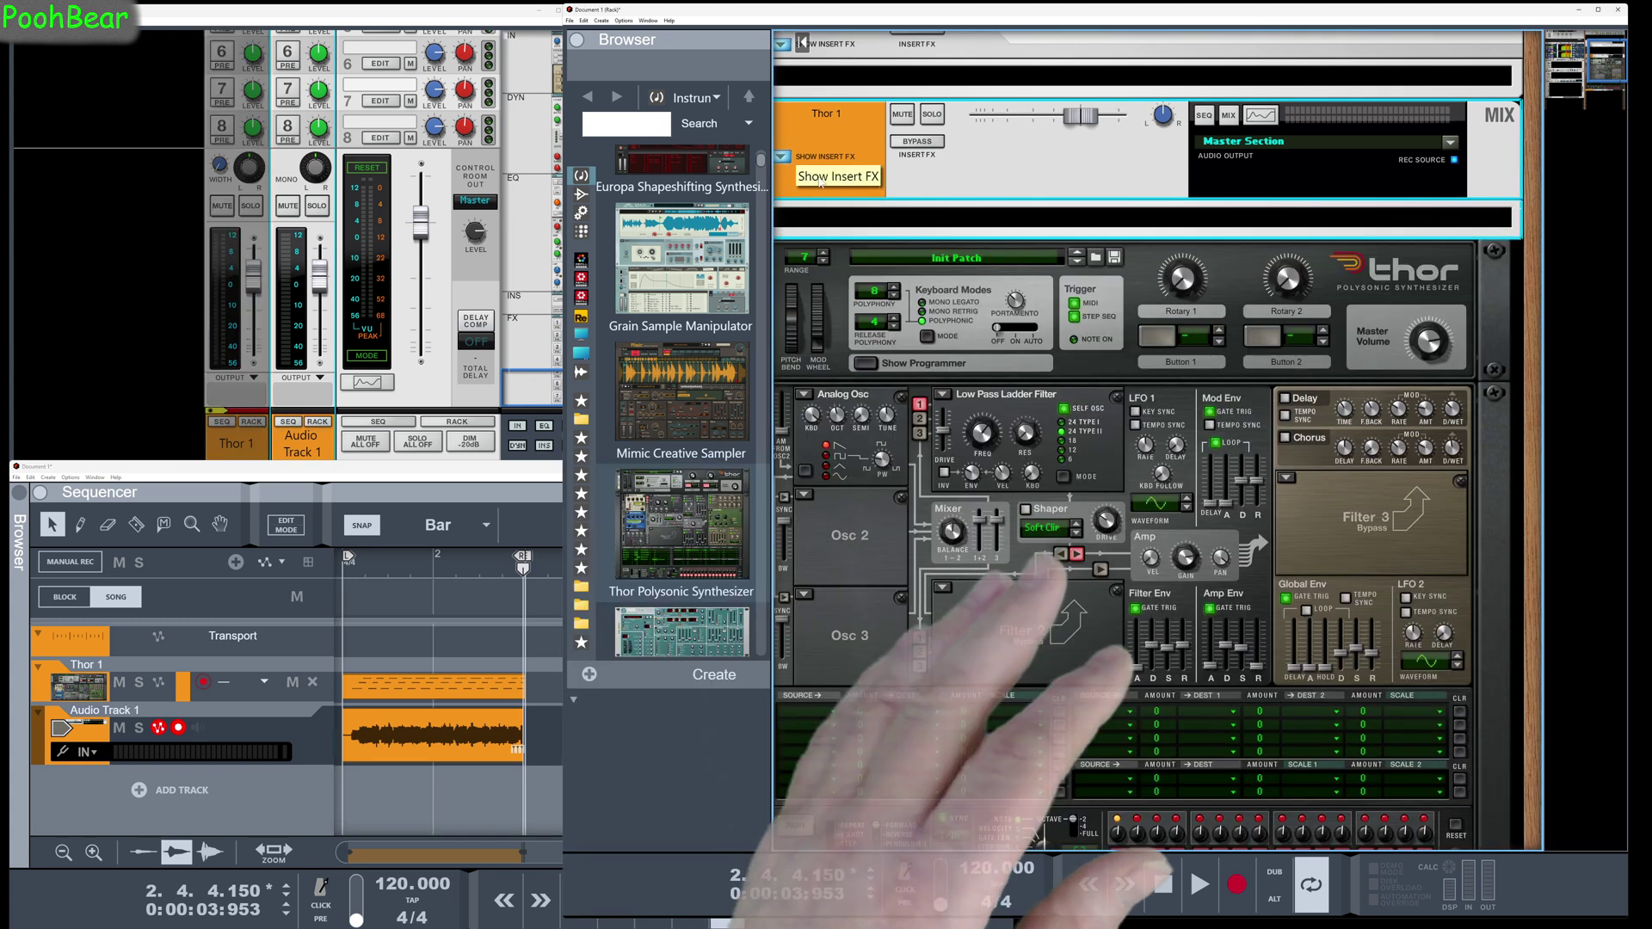
{"action": "right_click", "coordinate": [863, 215]}
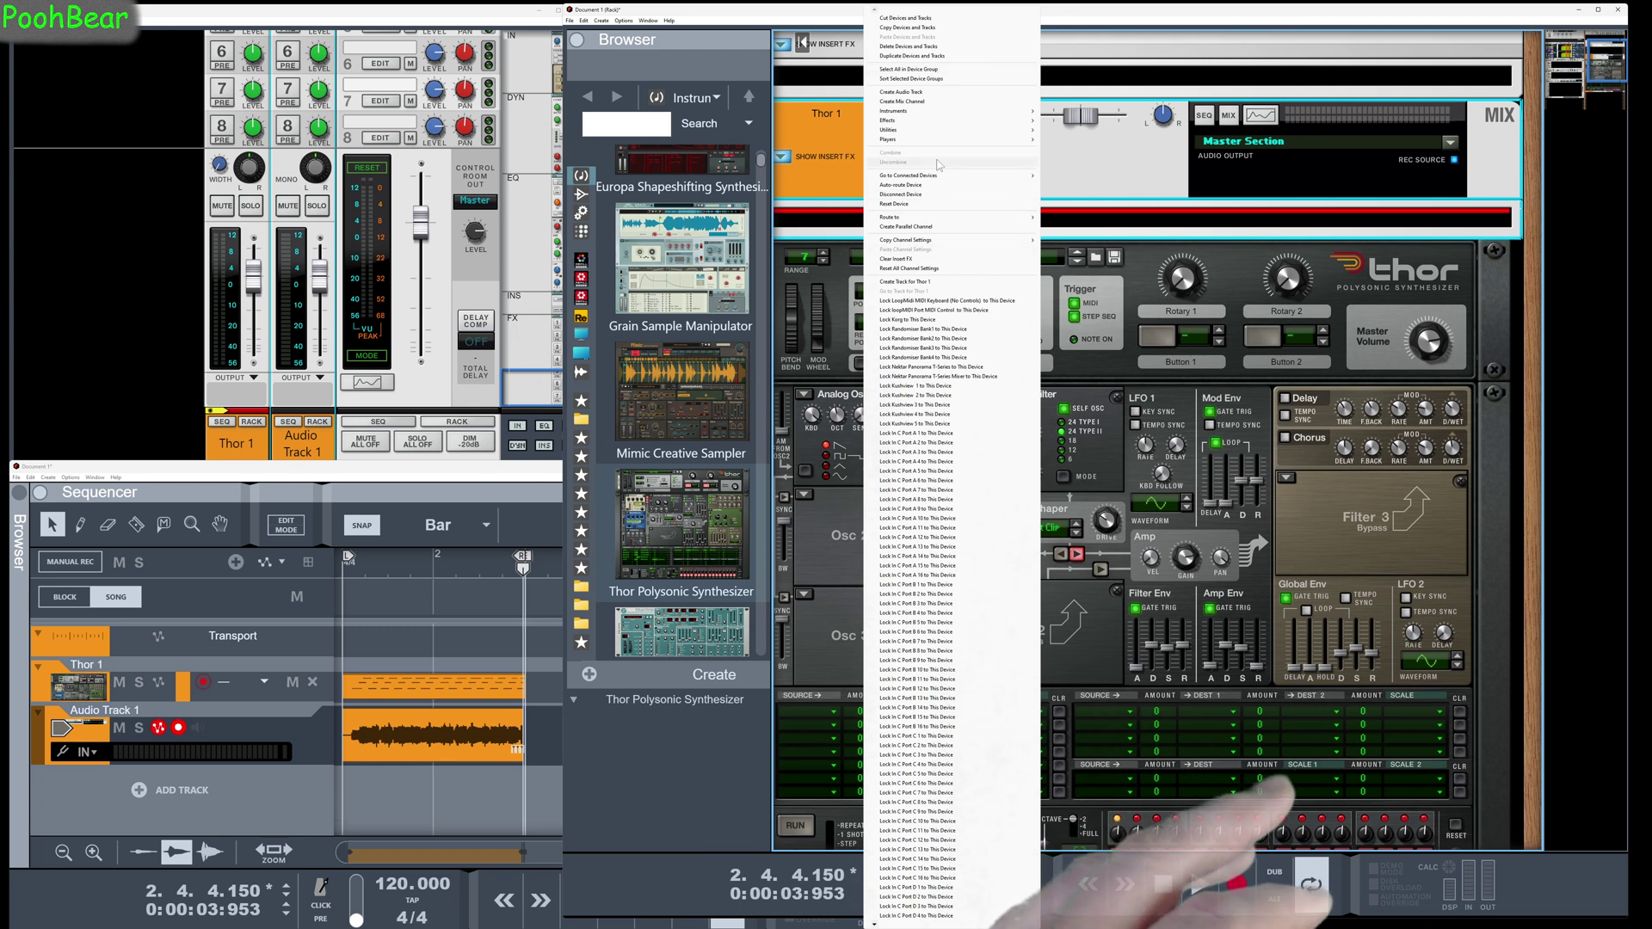
{"action": "mouse_move", "coordinate": [928, 134]}
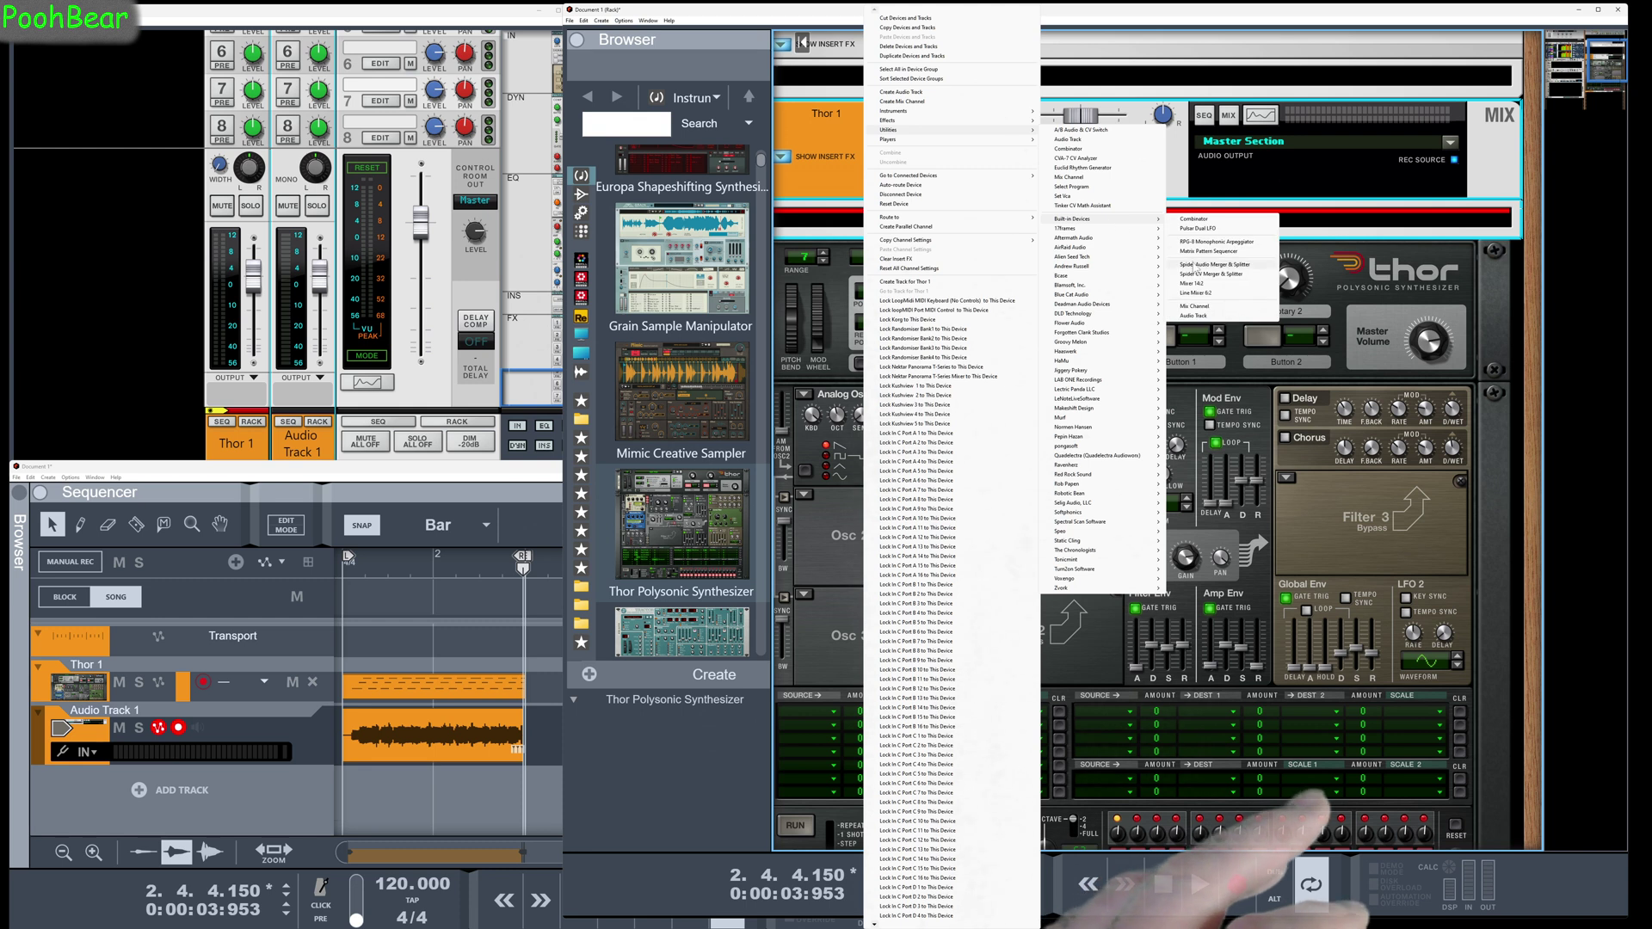
{"action": "left_click", "coordinate": [1196, 265]}
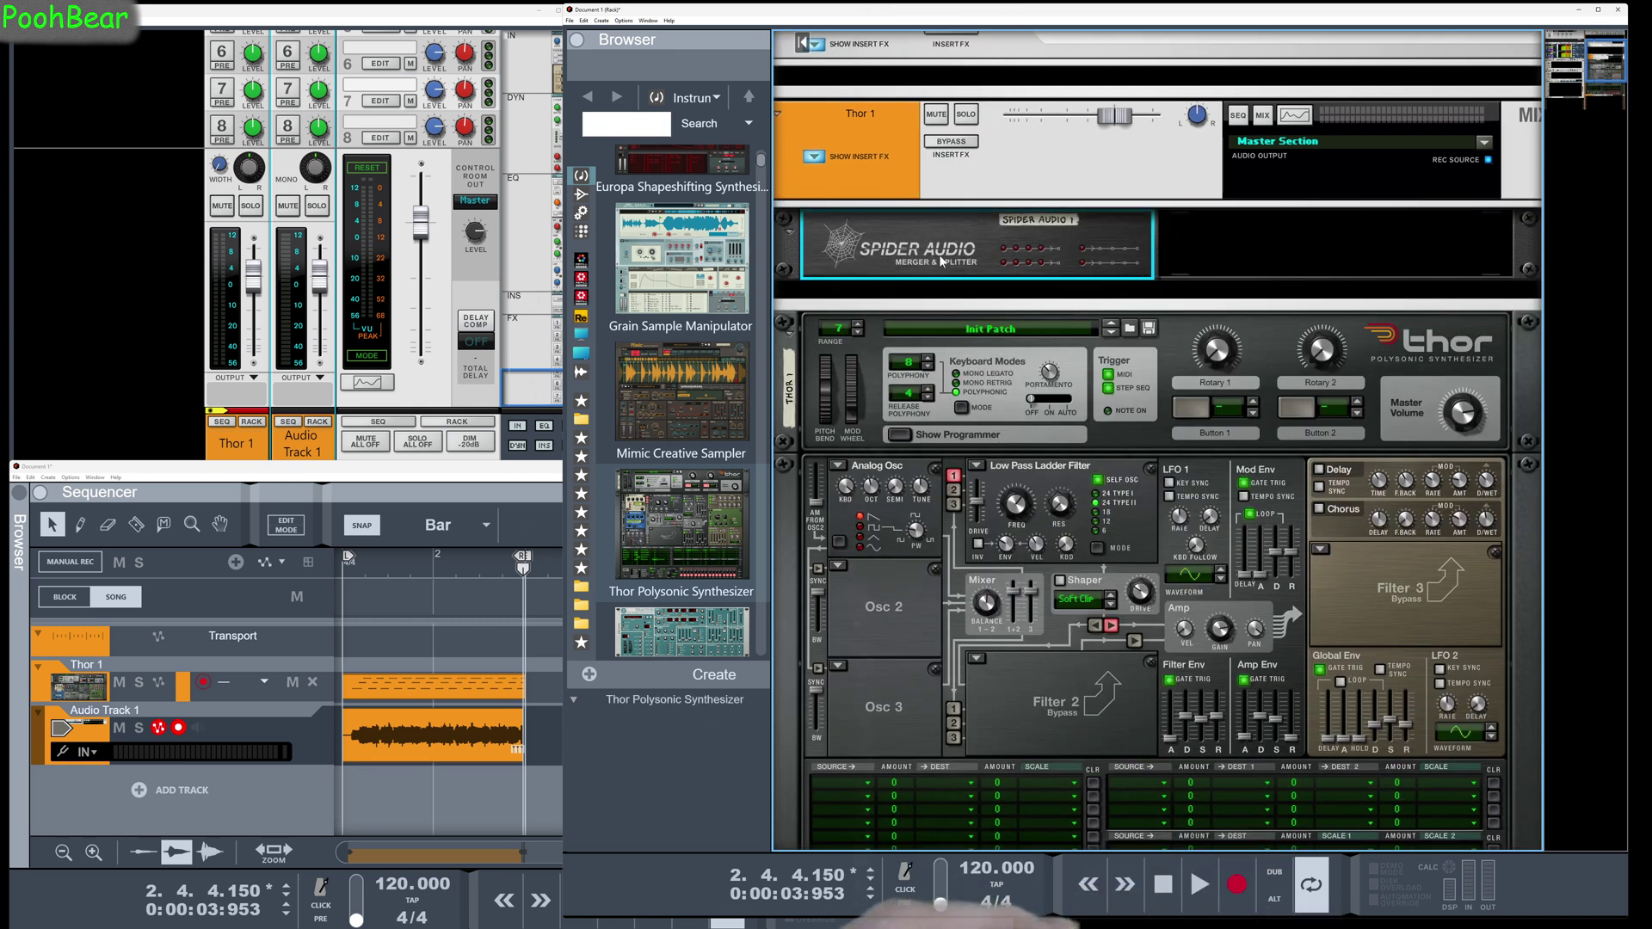
- Cable Thor's insert send into the Spider and the Spider's output back to Thor's insert return
{"action": "key", "text": "Tab"}
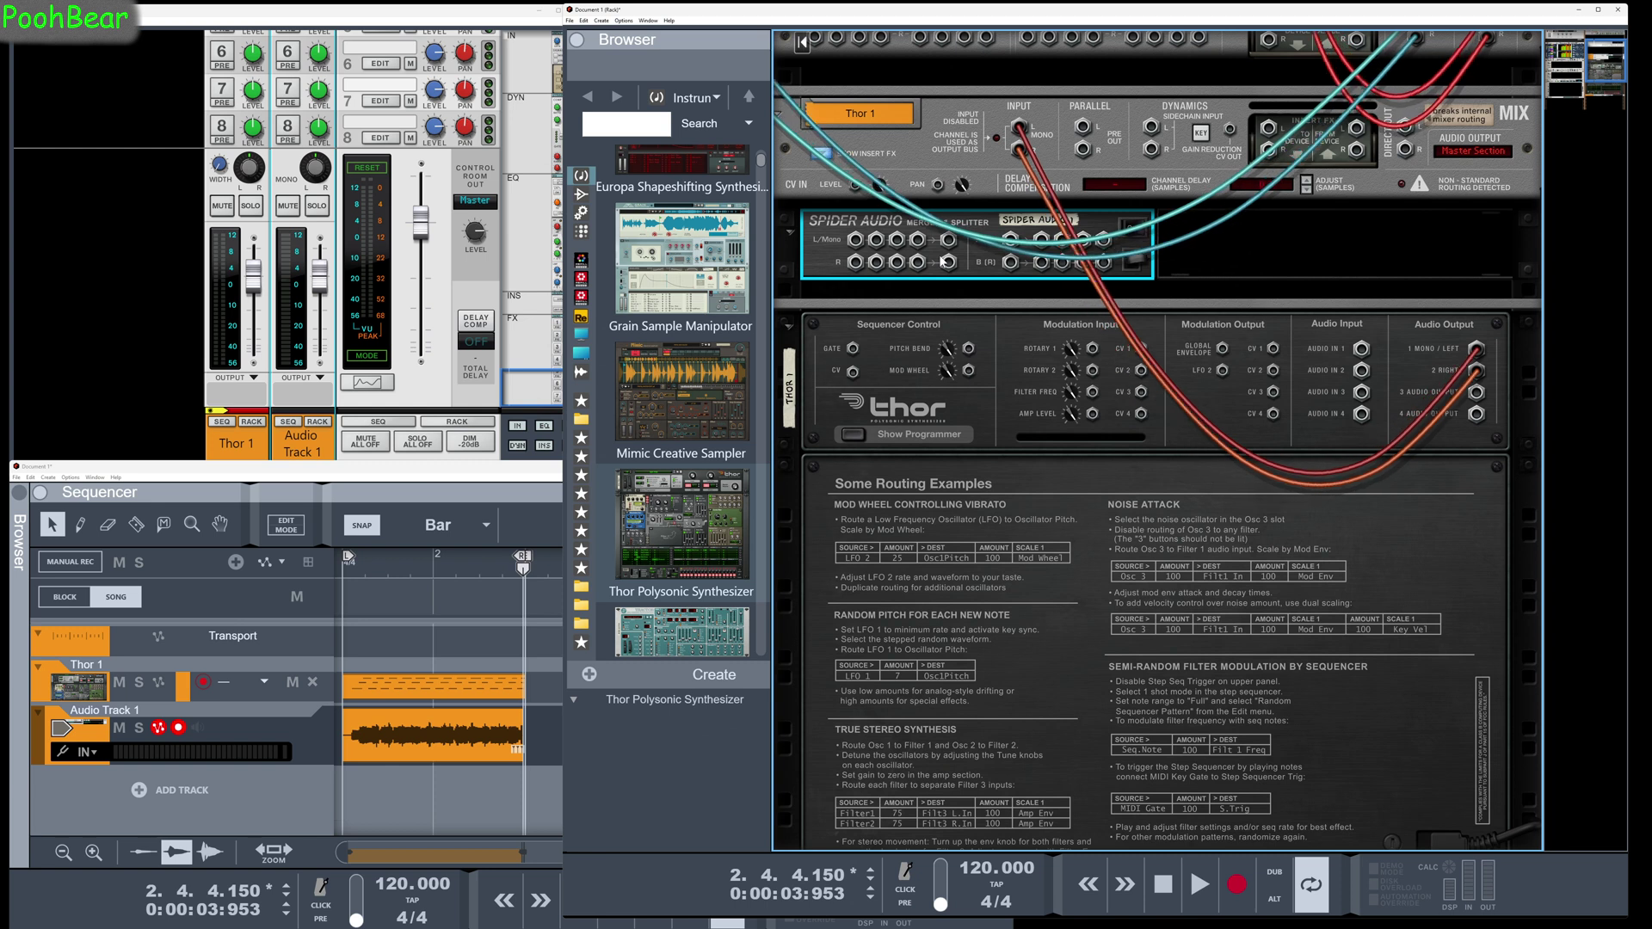
{"action": "left_click_drag", "start_coordinate": [1267, 130], "coordinate": [1211, 182]}
{"action": "left_click_drag", "start_coordinate": [1360, 130], "coordinate": [1358, 130]}
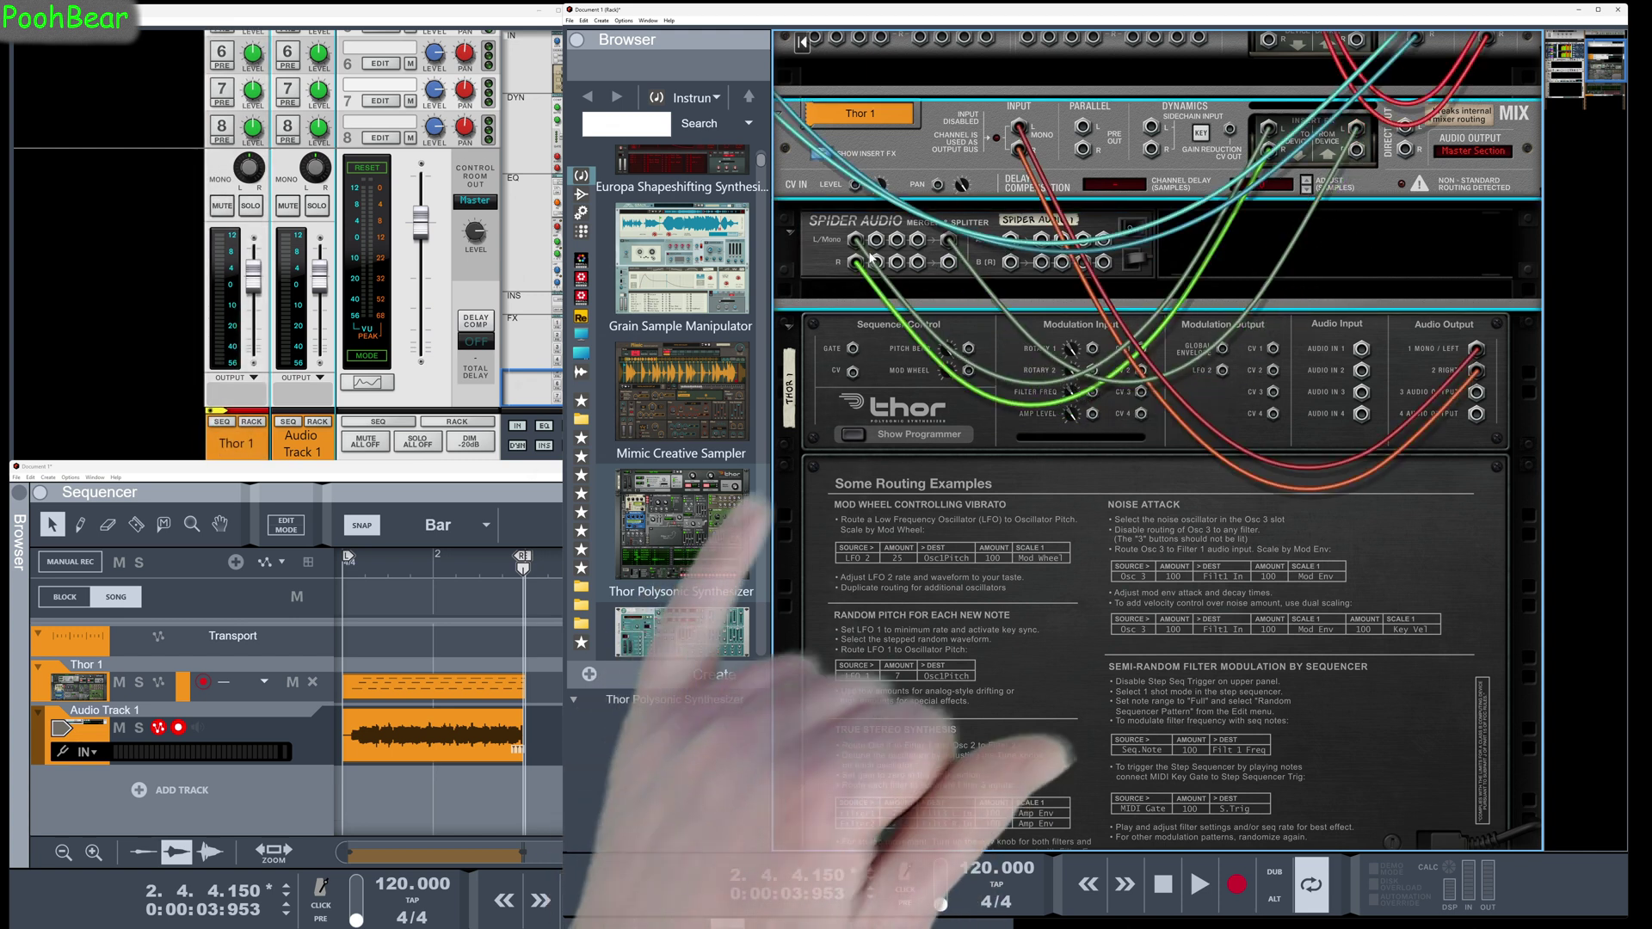
{"action": "left_click_drag", "start_coordinate": [876, 240], "coordinate": [878, 244]}
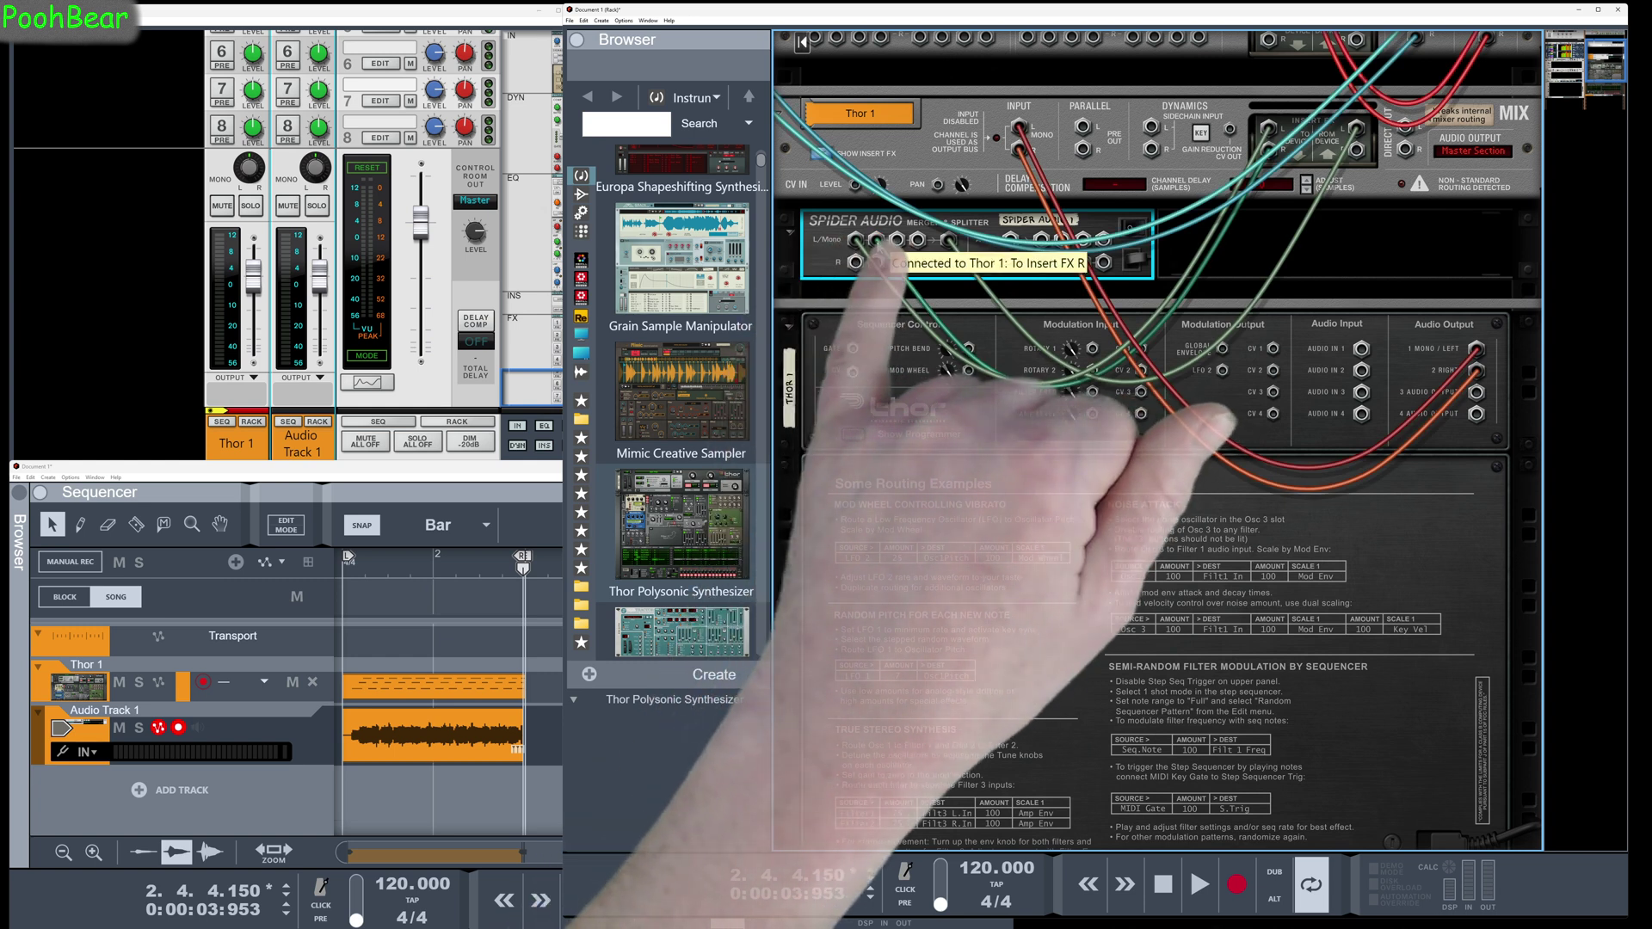